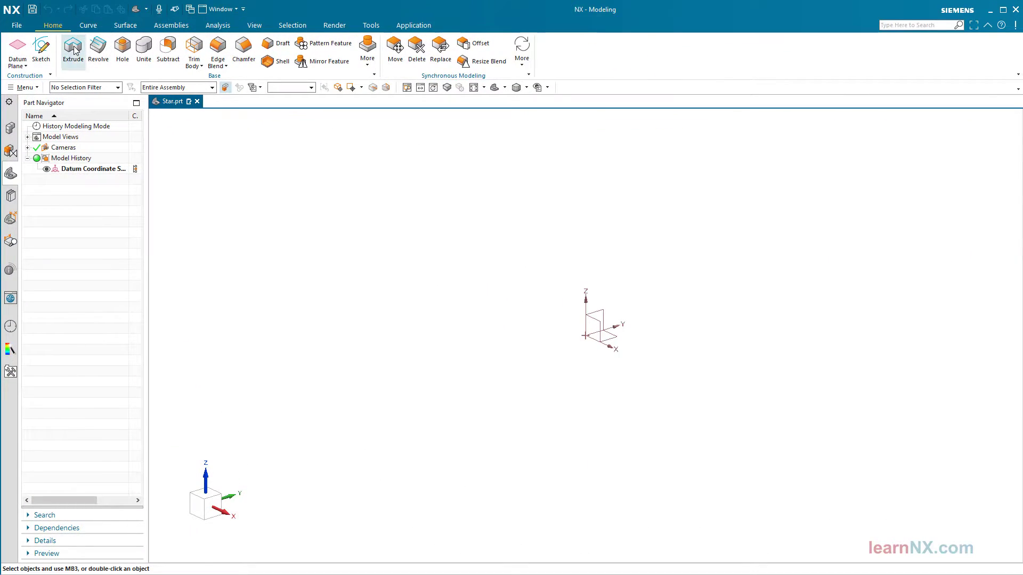
Step: Start an extrusion with a new section sketch on the default XY plane
click(80, 53)
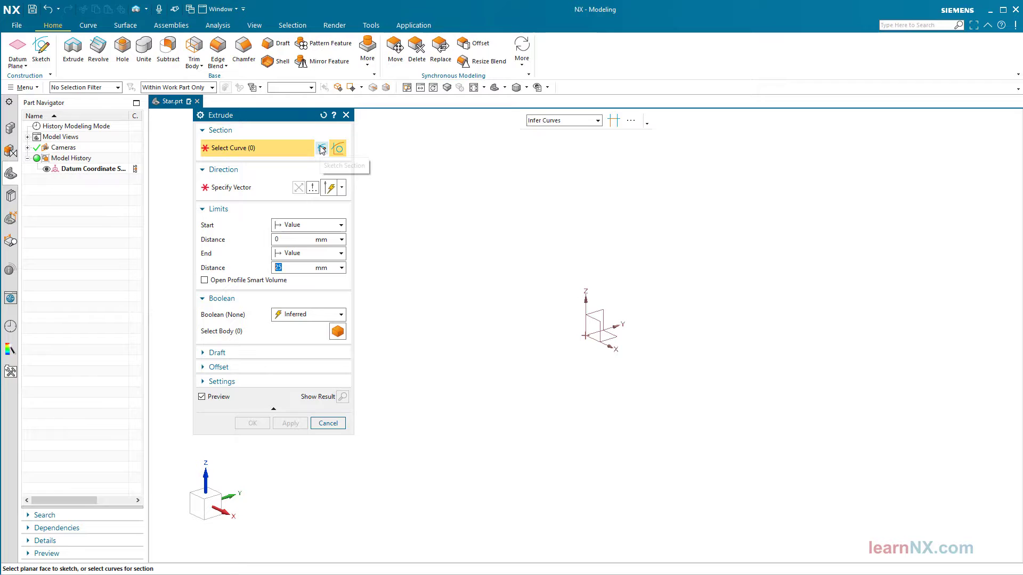
click(322, 148)
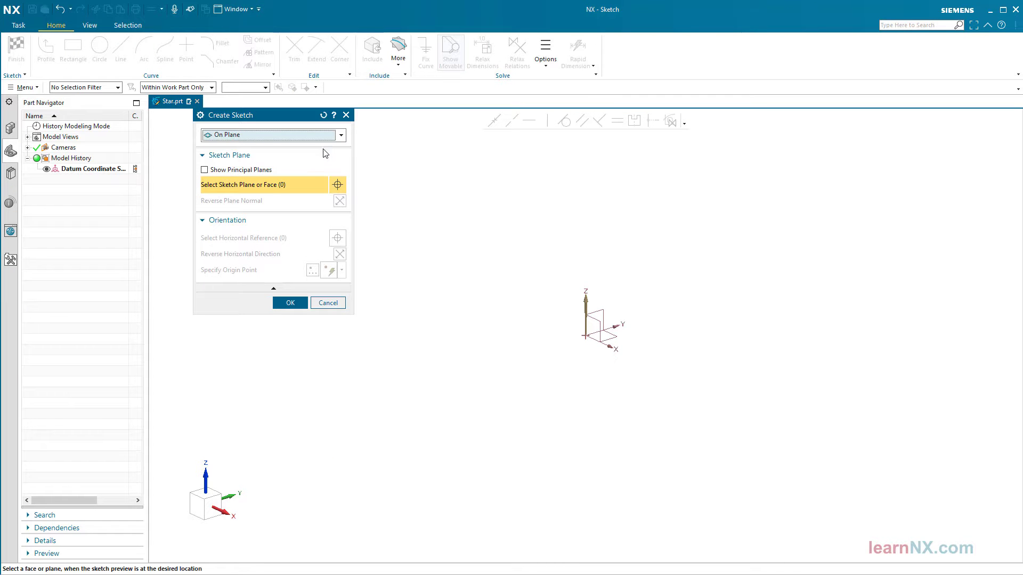
click(531, 297)
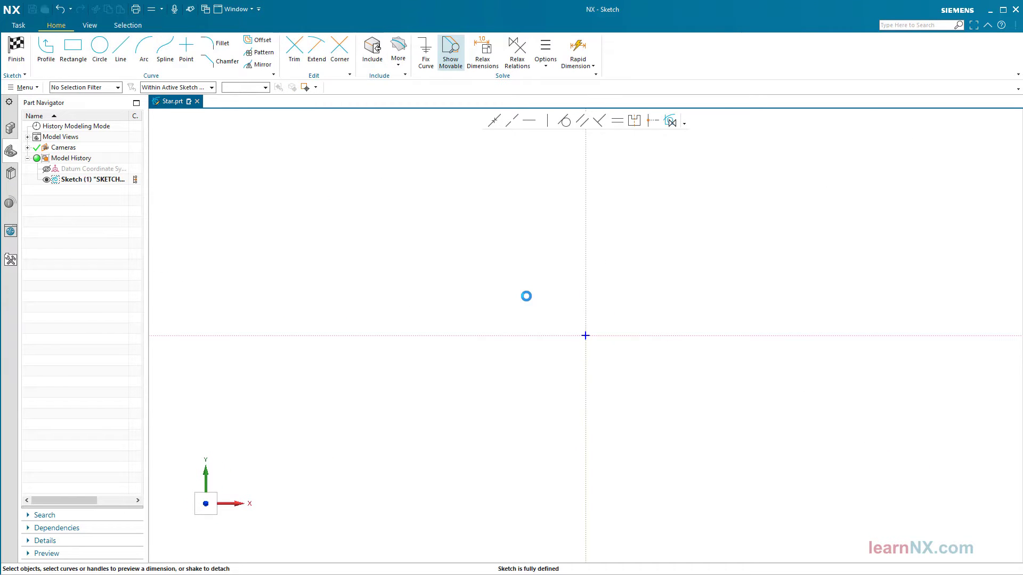
Step: Draw a rectangle centred on the origin and make two edges equal, forming a square
click(73, 48)
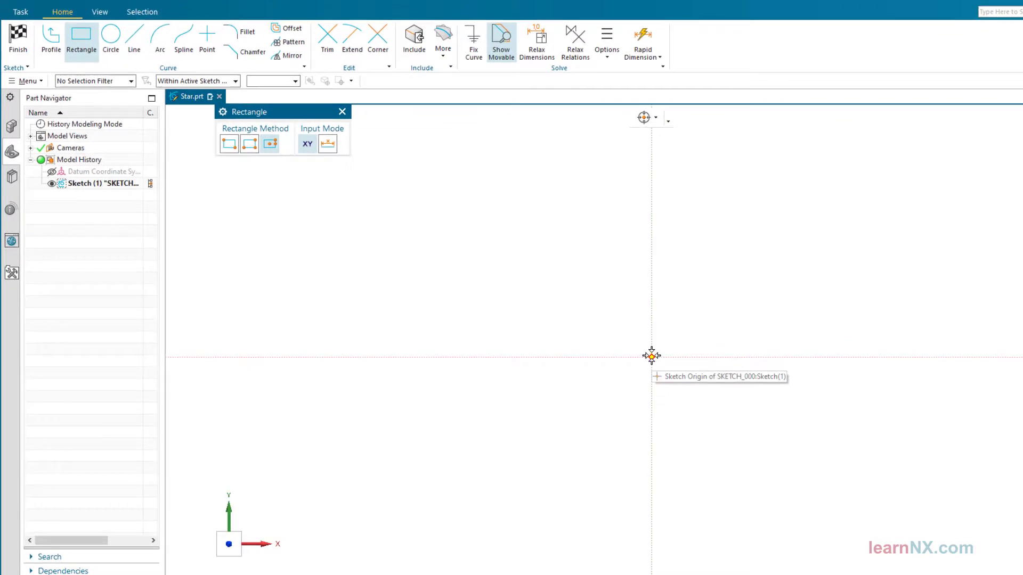
click(821, 404)
click(825, 442)
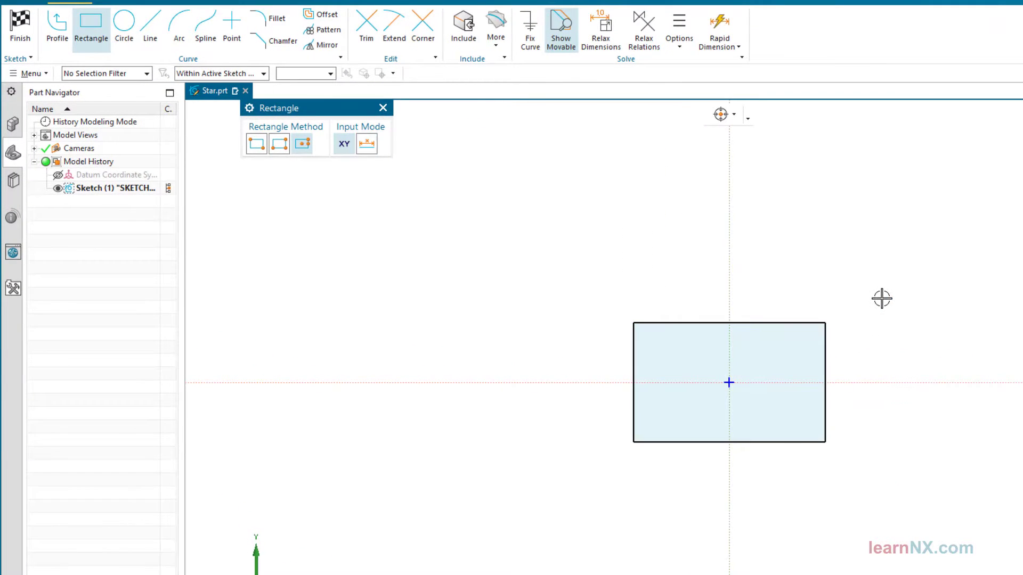
key(Escape)
click(825, 349)
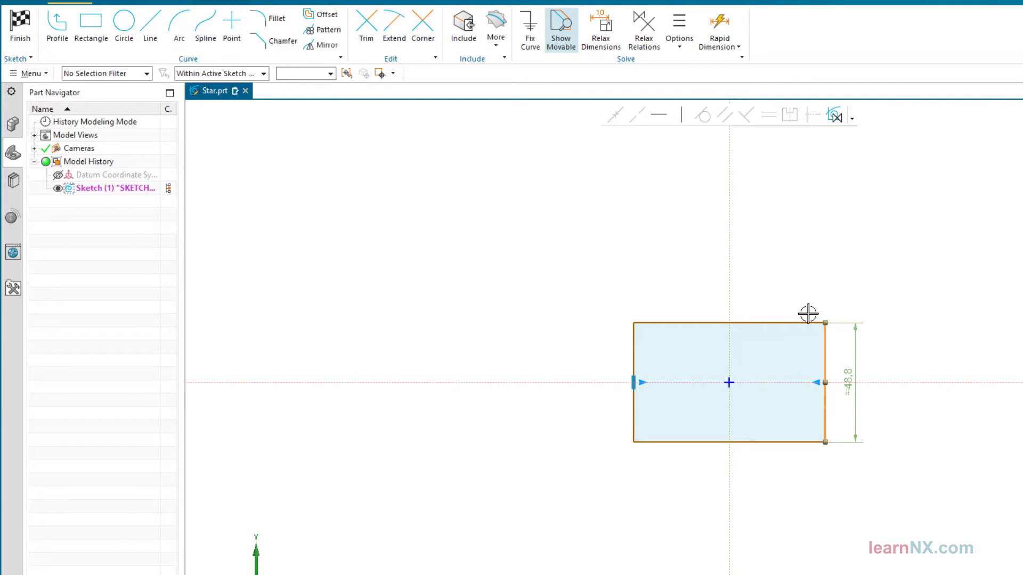
click(803, 323)
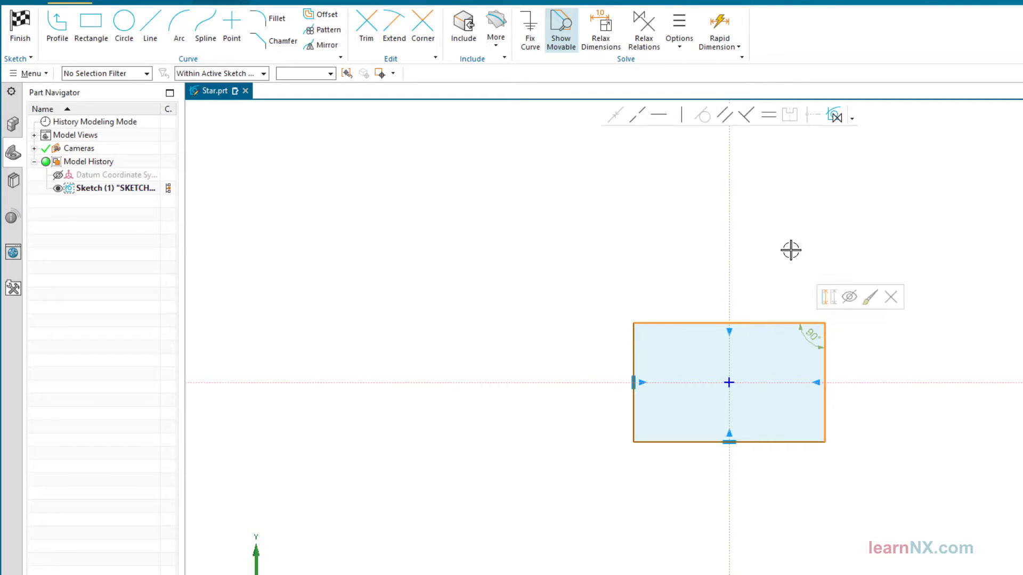
click(767, 115)
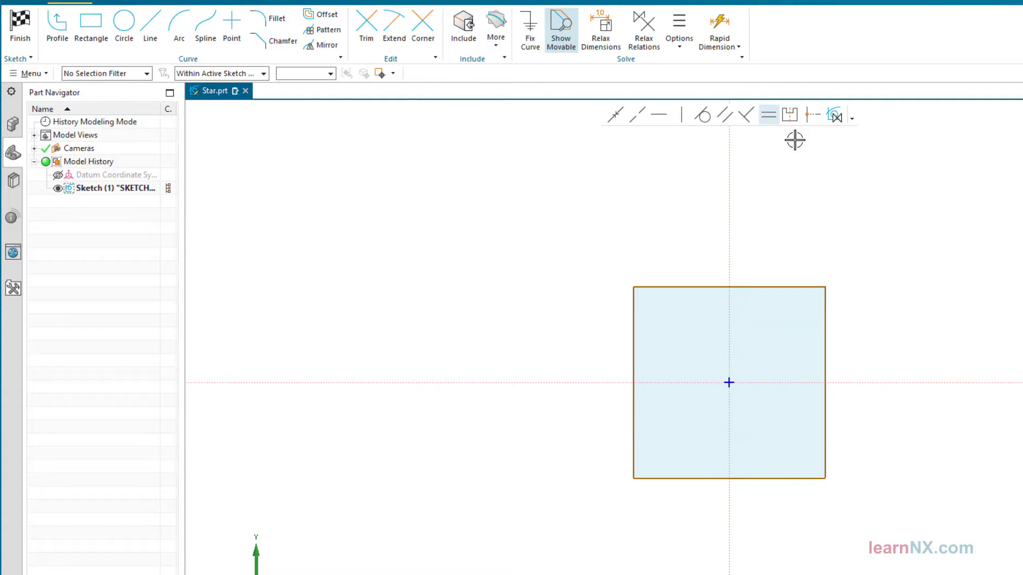
Step: Dimension the square's side as L1=100 and scale the sketch to fit
click(826, 311)
click(854, 356)
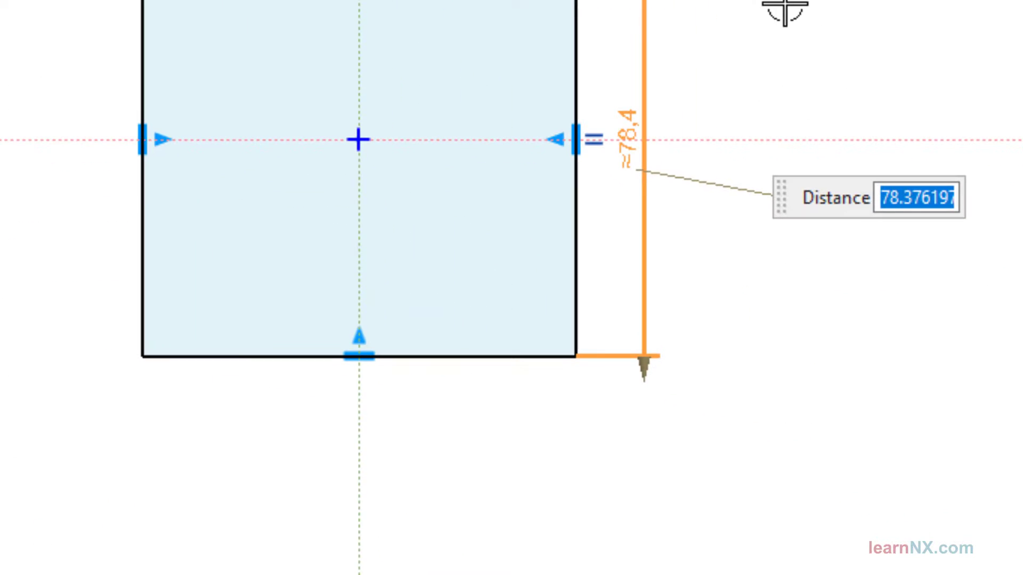
text(L1=100)
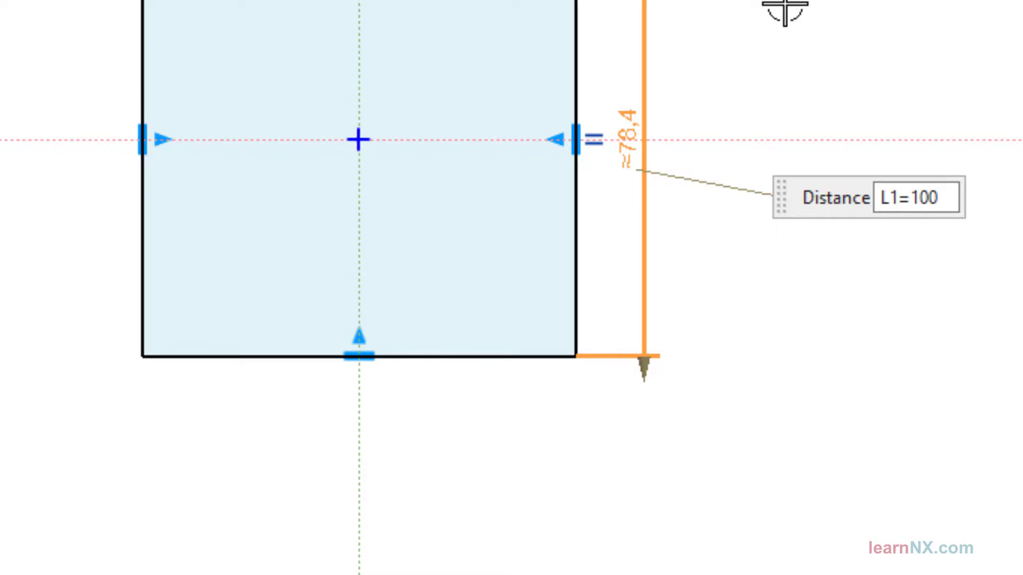
key(Return)
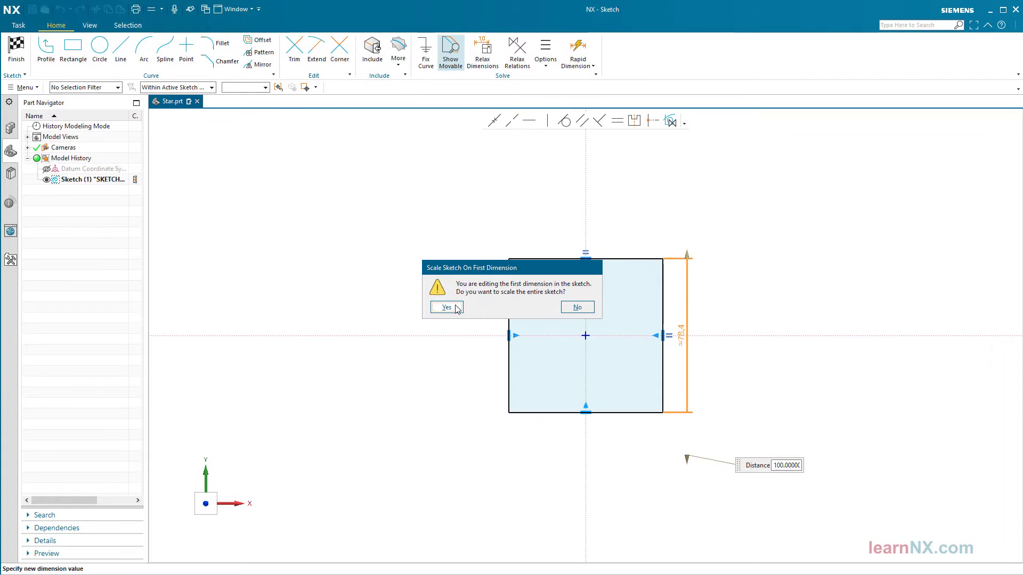
click(446, 307)
middle_click(353, 263)
scroll(320, 240, up, 3)
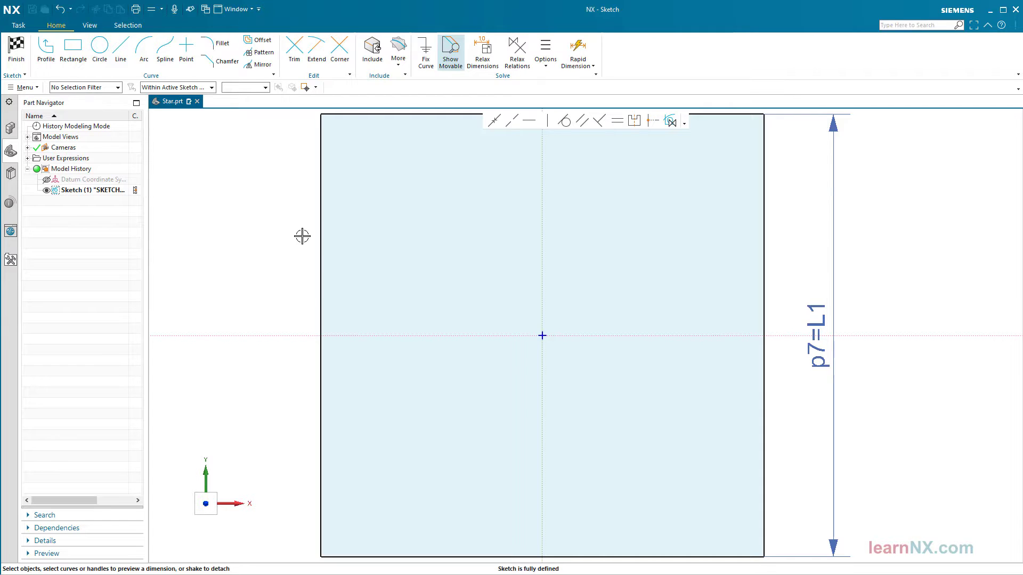
Step: Extrude the square symmetrically with distance L1 into a 100 mm cube
click(18, 52)
key(x)
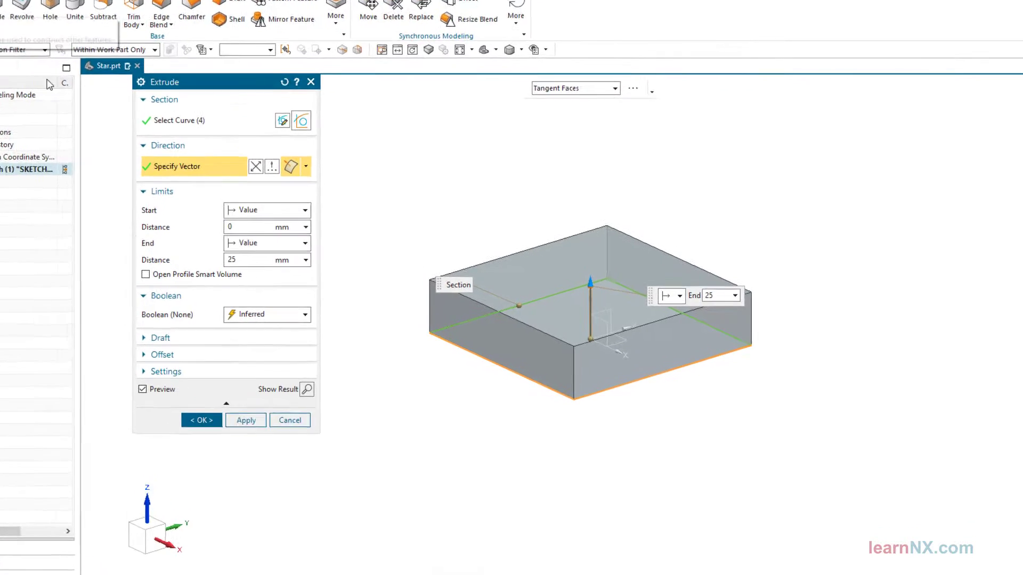
click(270, 211)
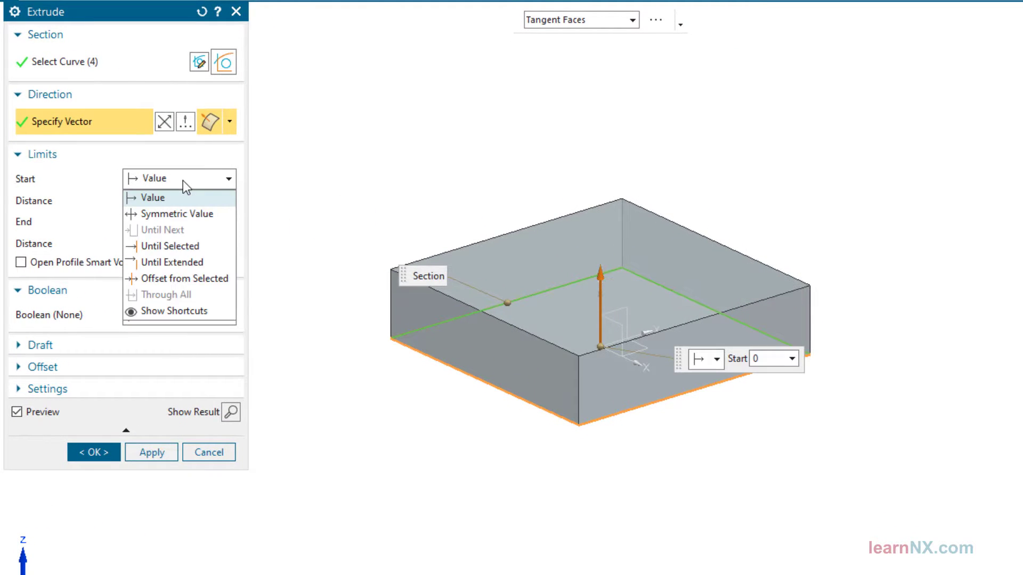
click(180, 214)
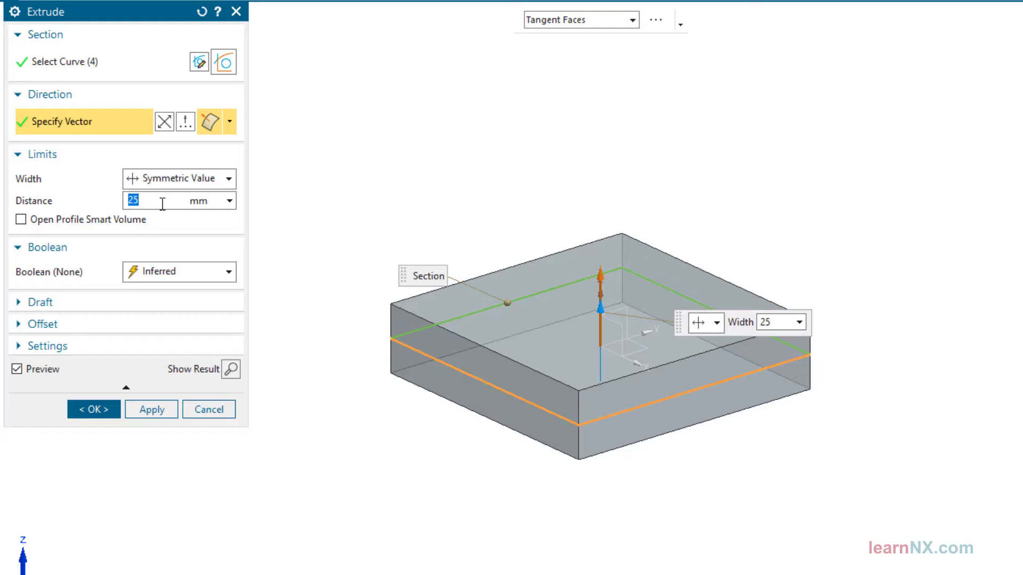
text(L1)
key(Return)
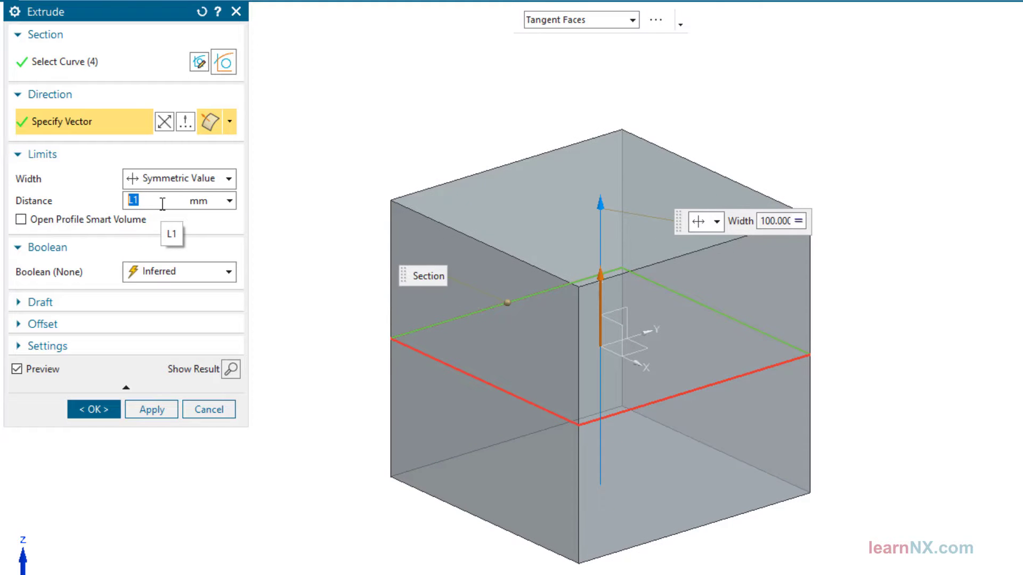
click(94, 410)
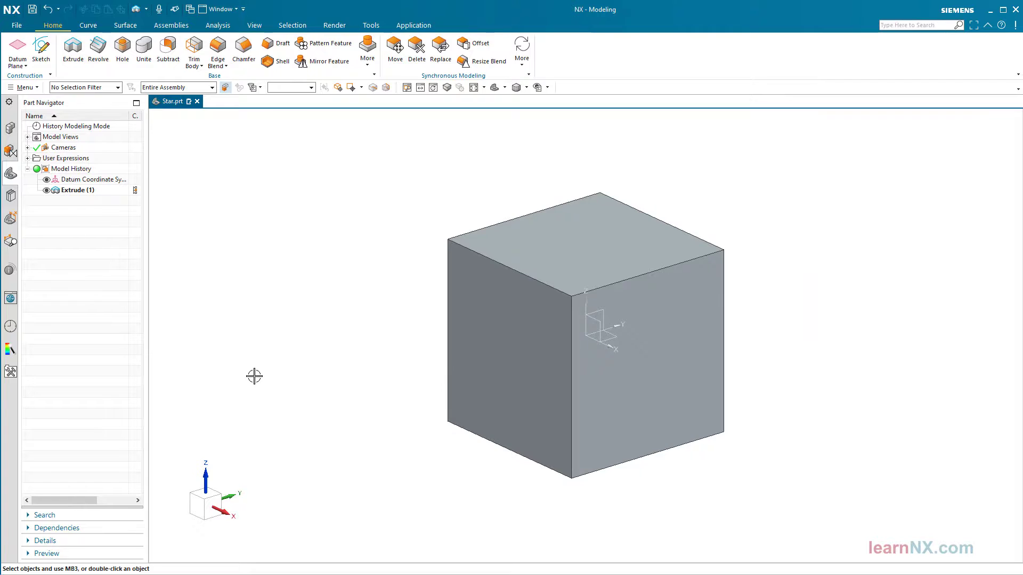
key(ctrl+f)
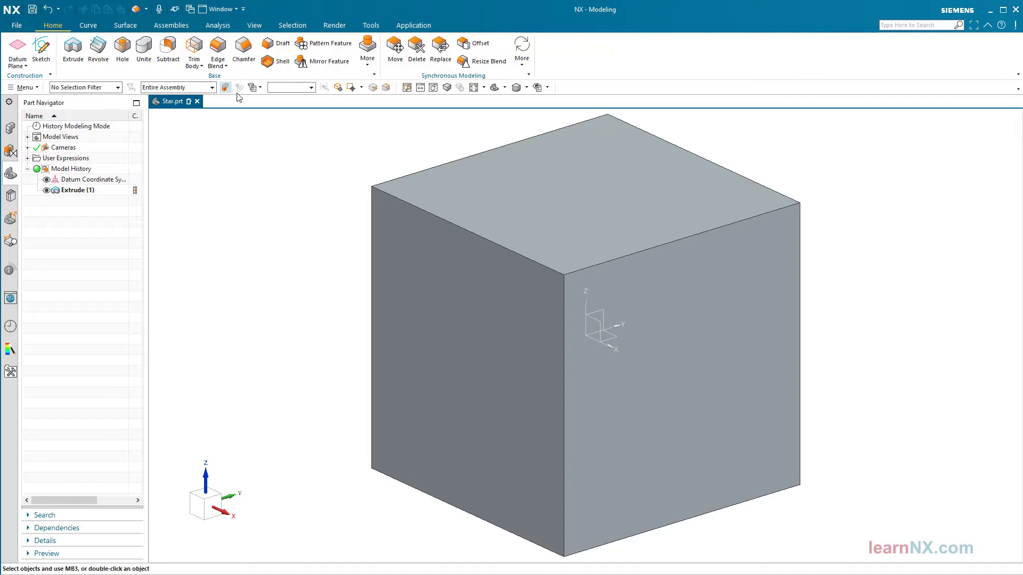
Step: Chamfer all twelve cube edges by distance L3 (29.289 mm), using Body Edges selection
click(245, 48)
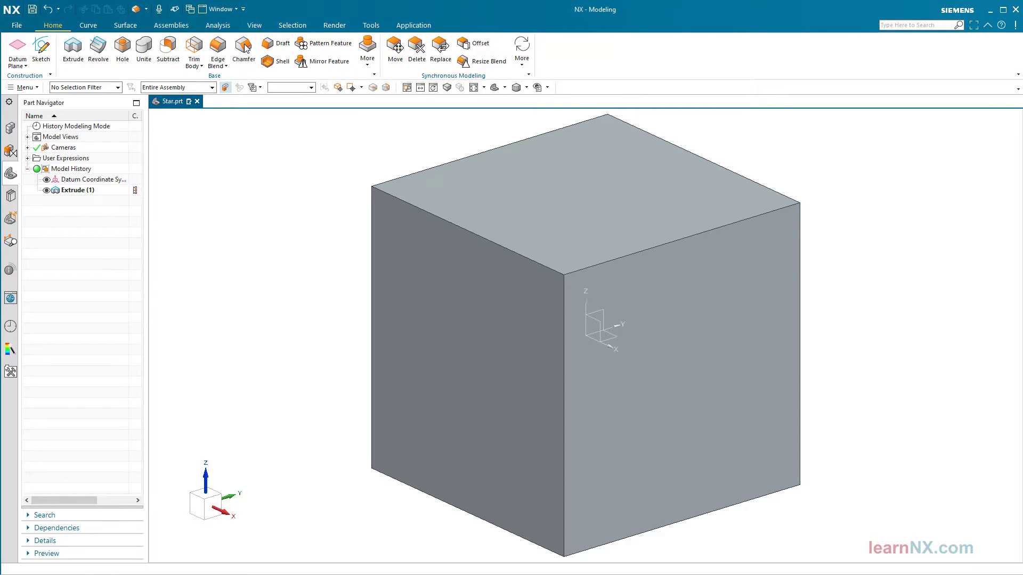
click(605, 122)
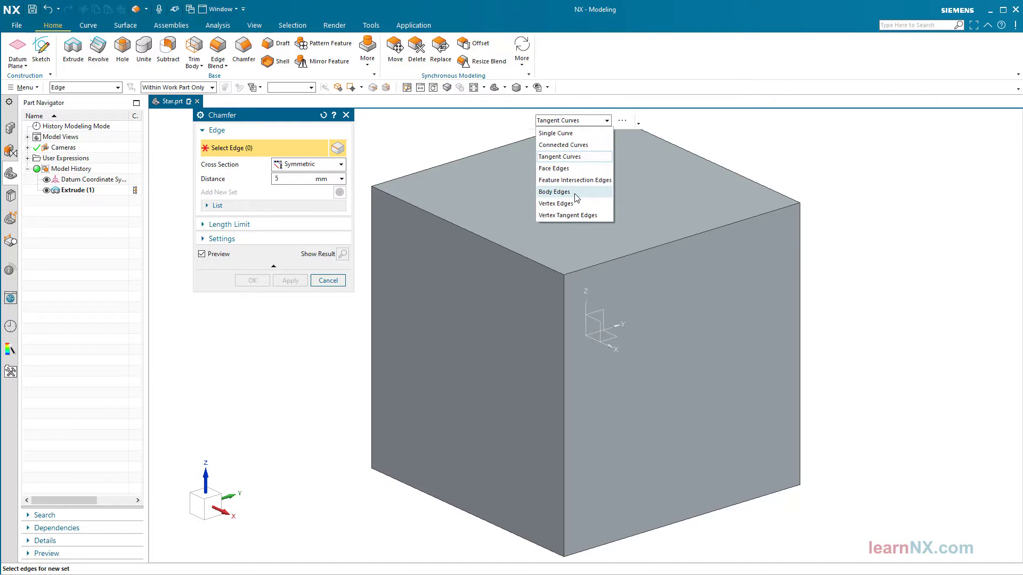
click(556, 192)
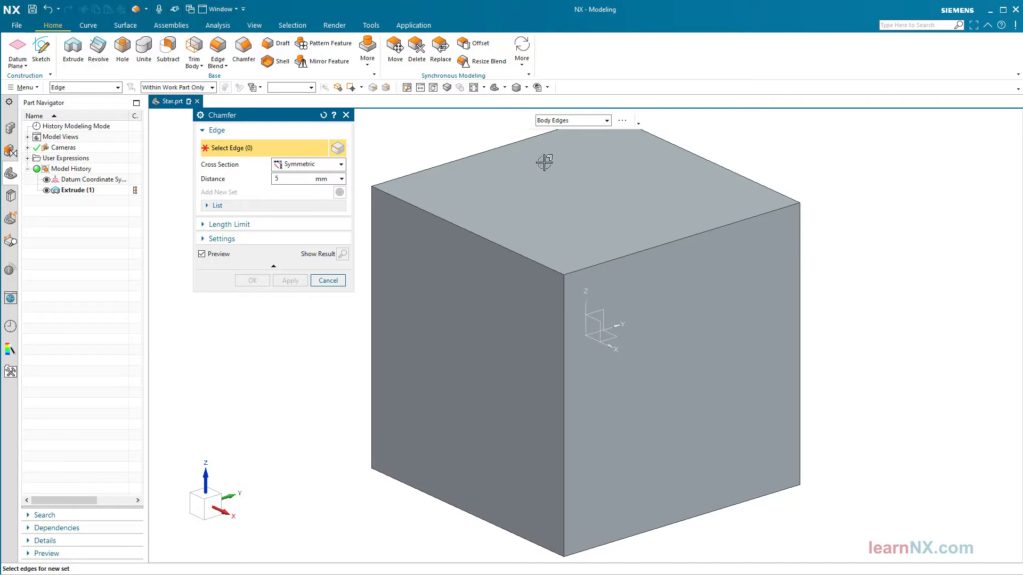
click(408, 172)
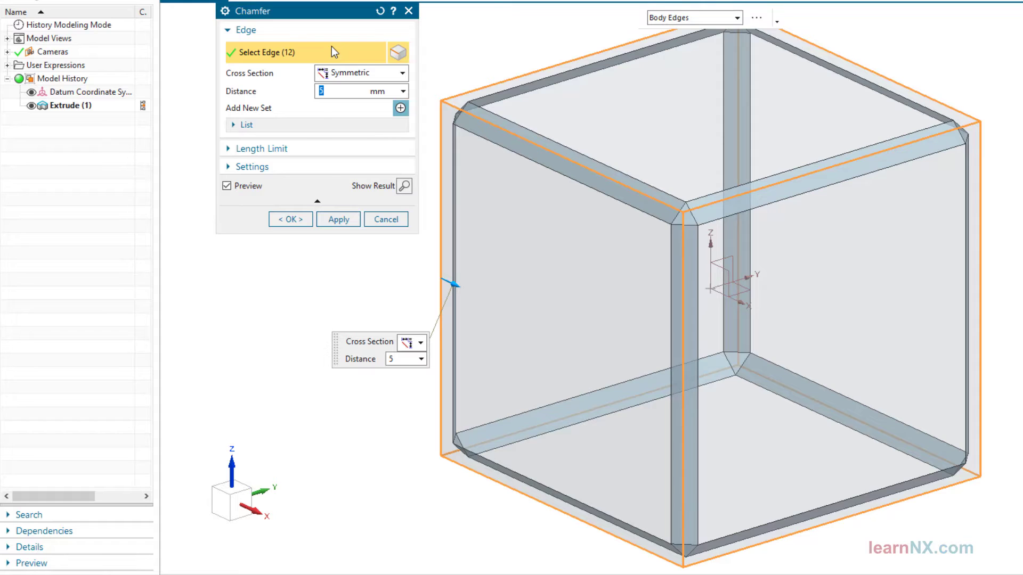
text(L)
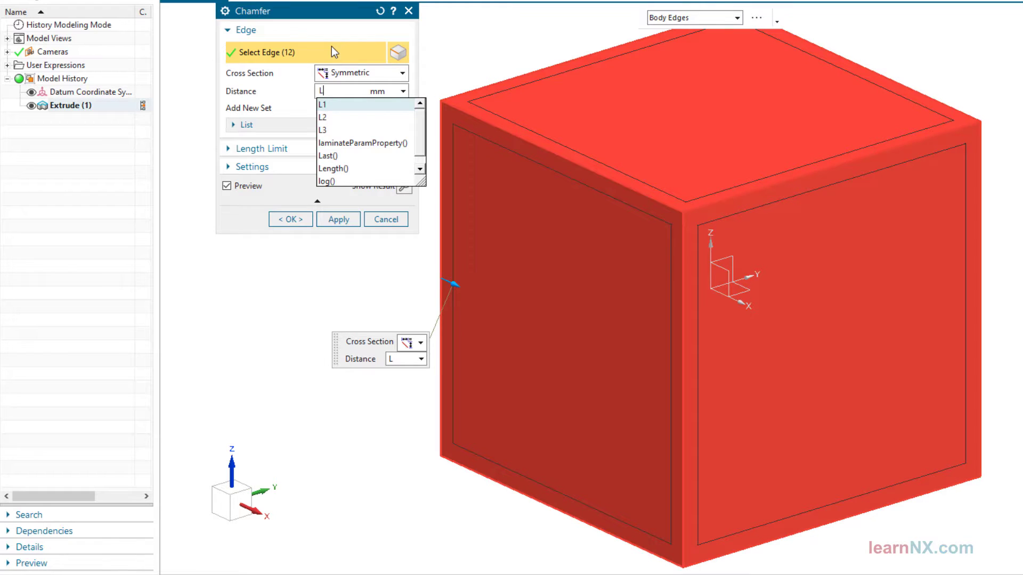
text(3)
key(Return)
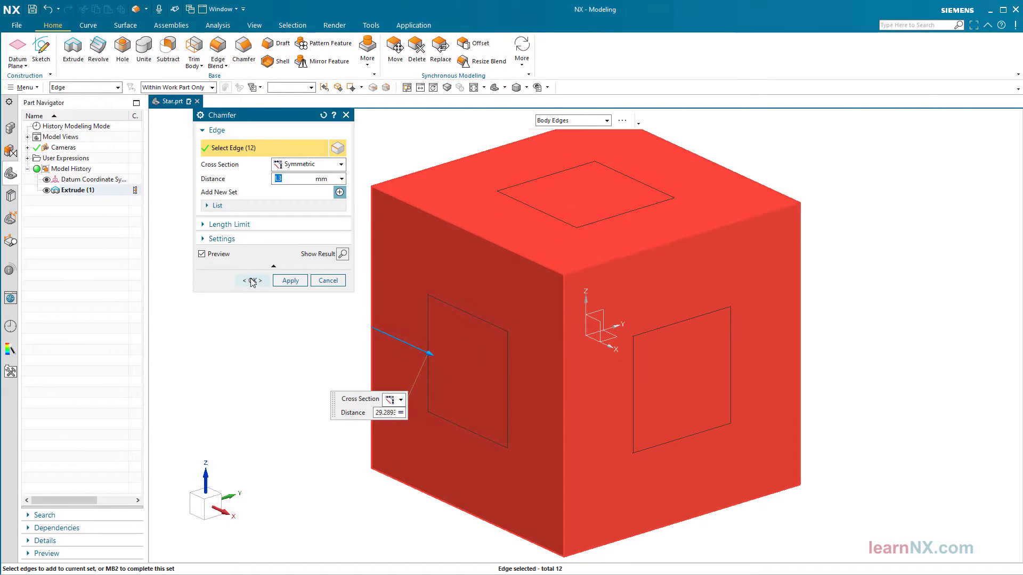
click(252, 281)
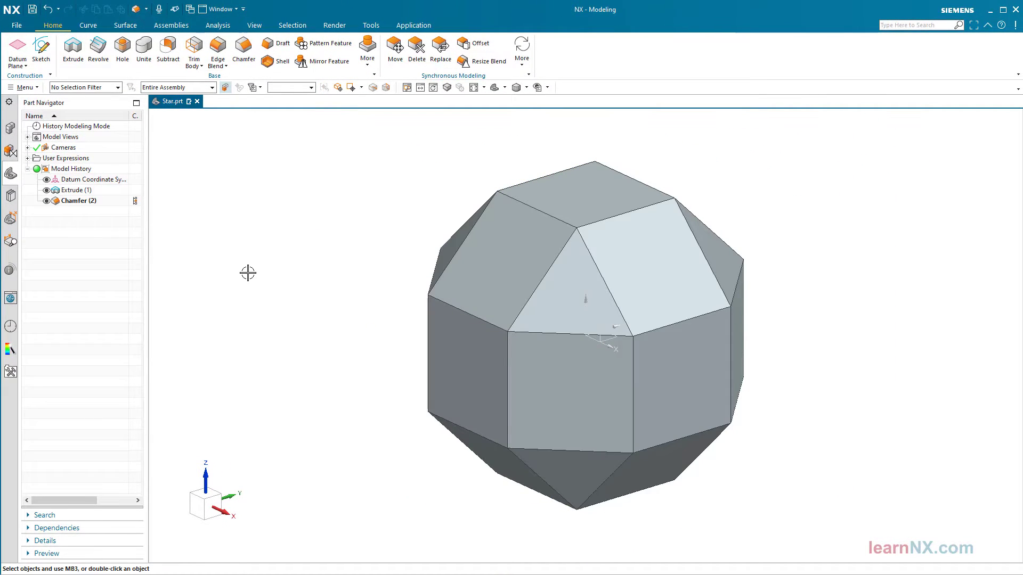
Step: Set the Selection Filter to Face
click(108, 90)
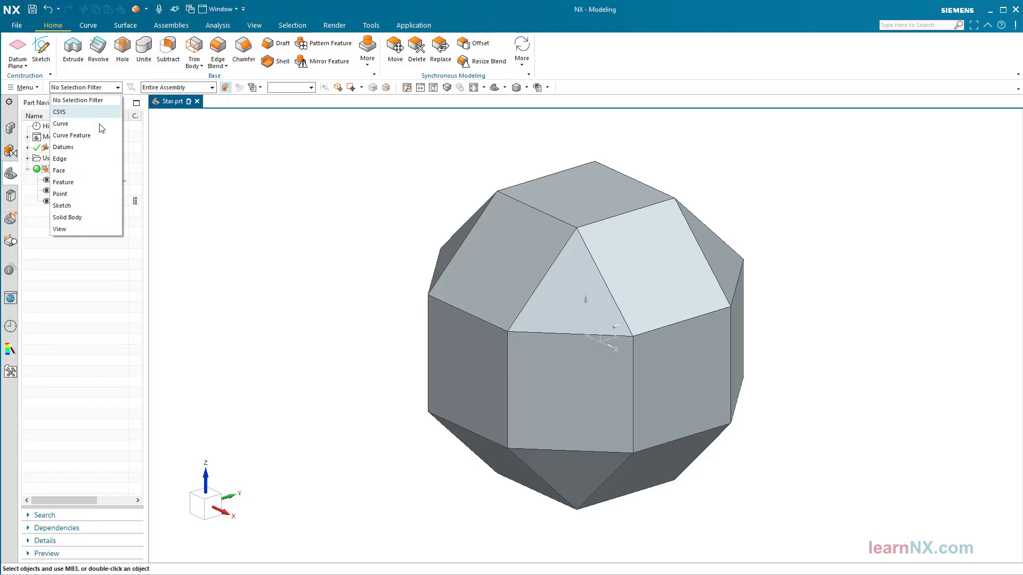
click(94, 171)
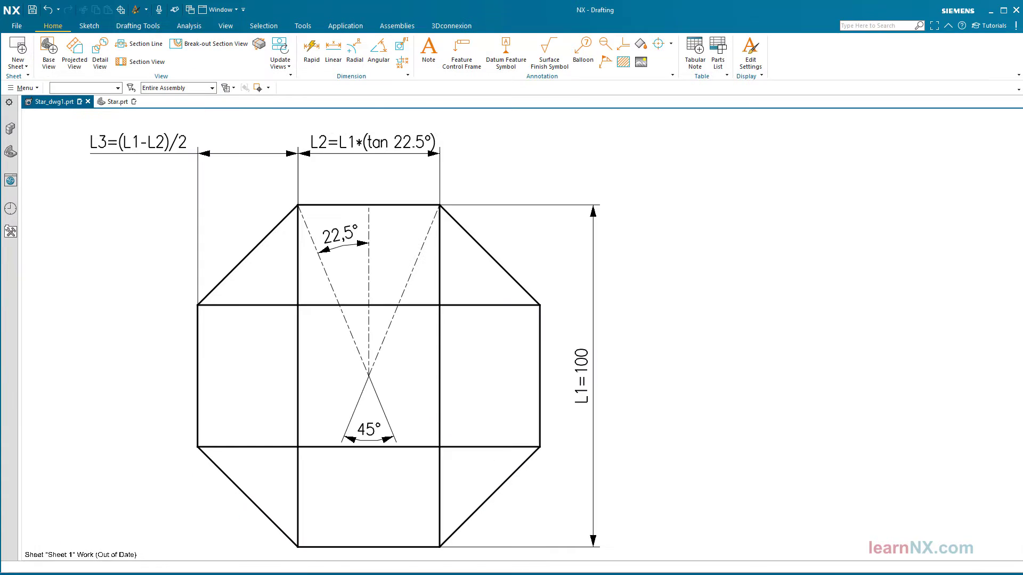
Step: Scroll the Star_dwg1 drafting sheet to review the L5 and A1 dimensions
scroll(345, 334, up, 5)
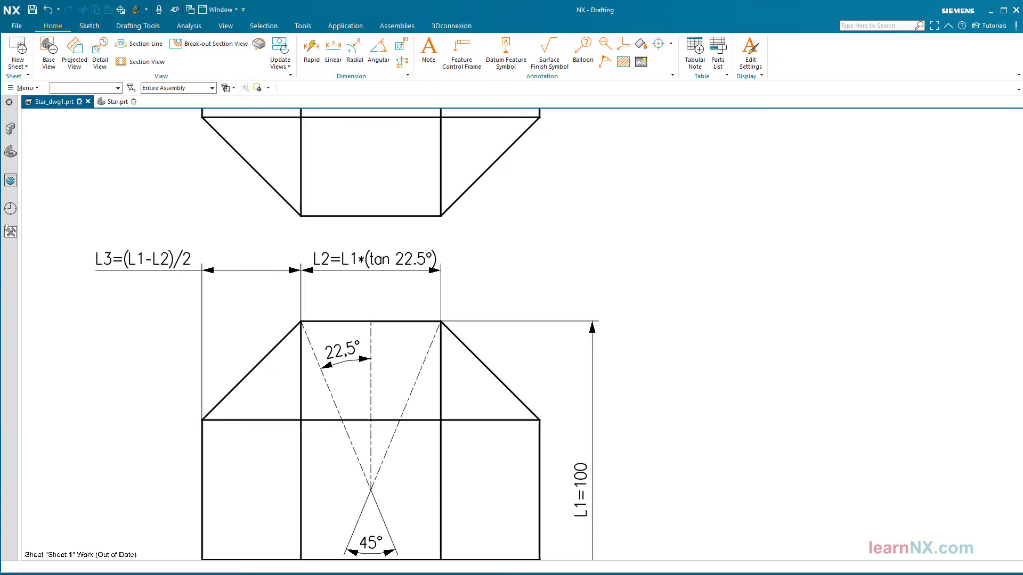
scroll(349, 335, up, 10)
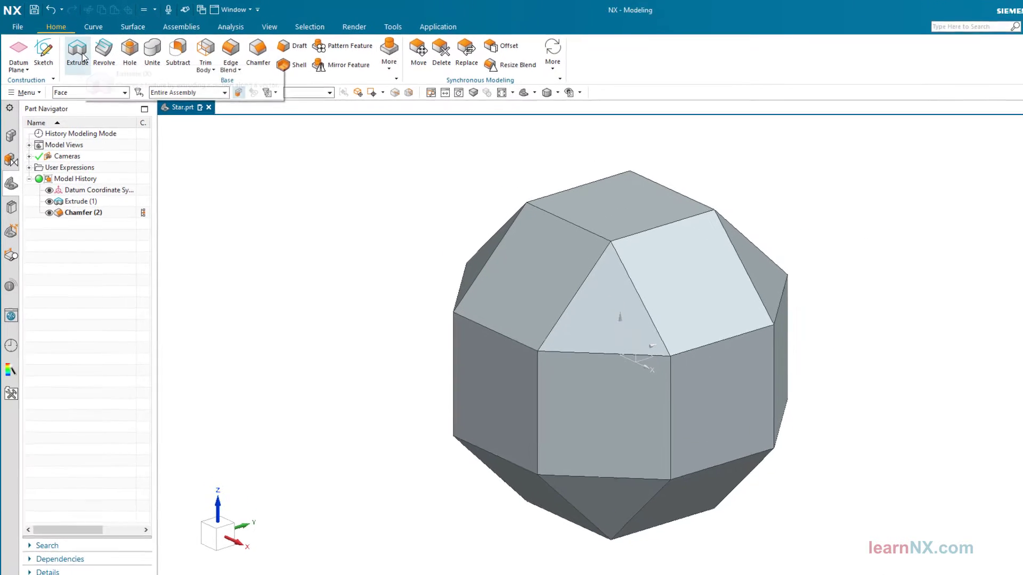
Step: Extrude the top square face's edges with end distance L5
click(80, 53)
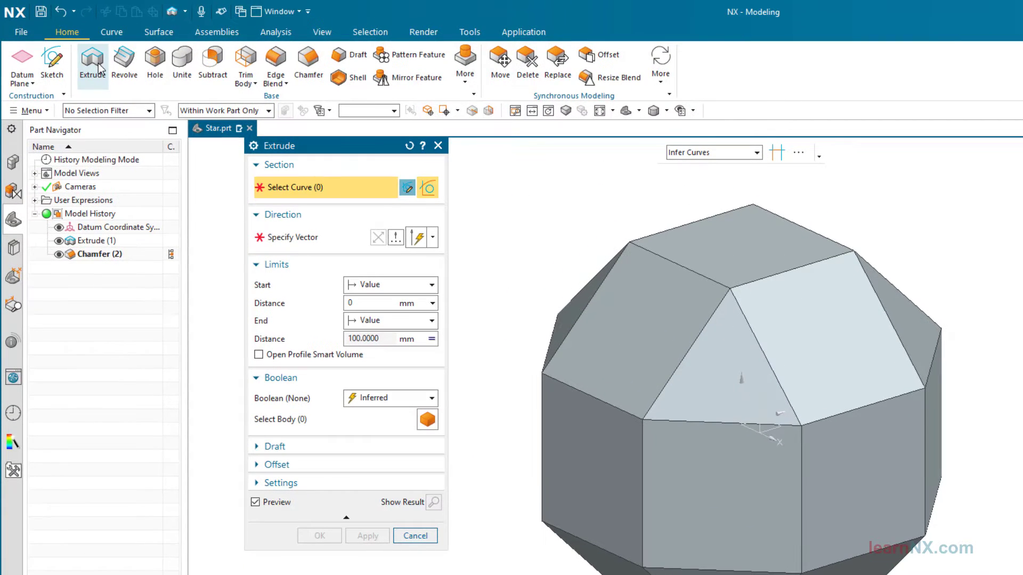
click(754, 153)
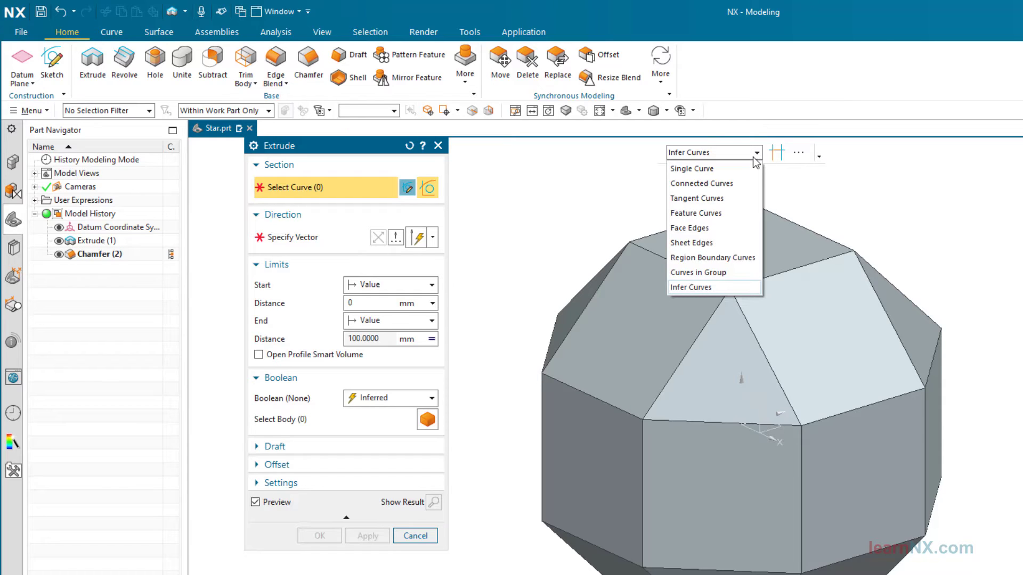
click(732, 229)
click(431, 339)
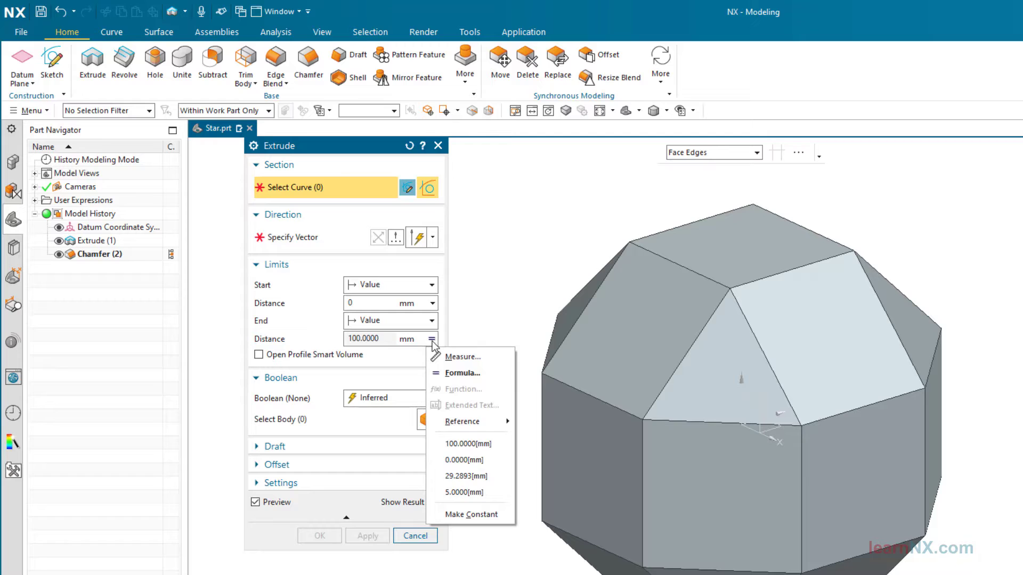
click(462, 516)
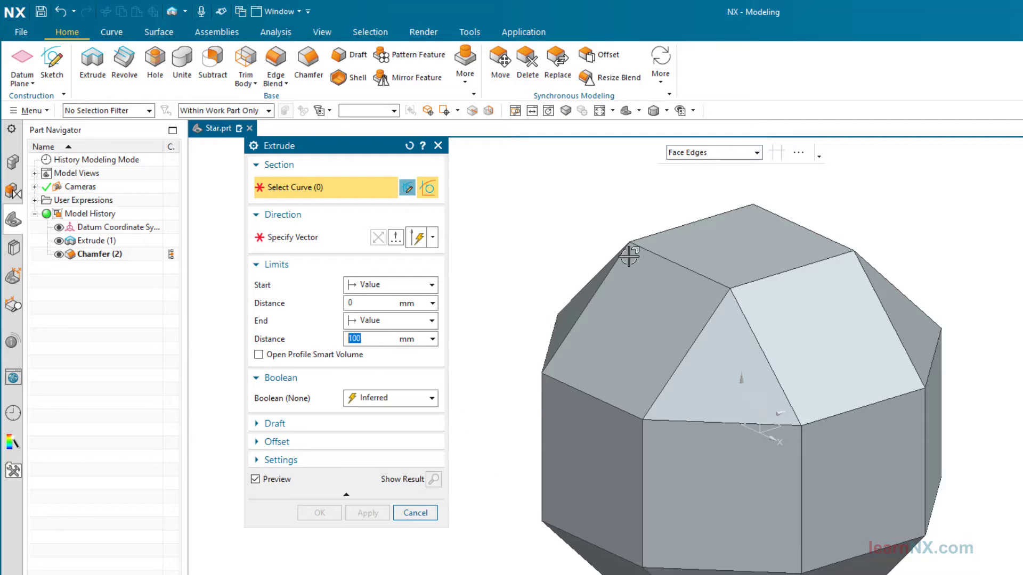
click(670, 248)
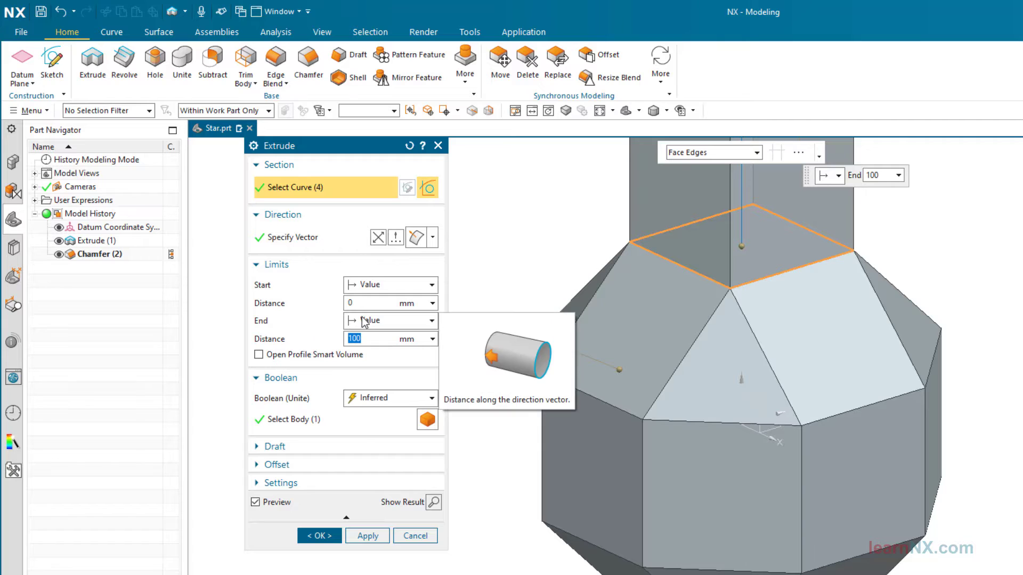
text(L5)
key(Return)
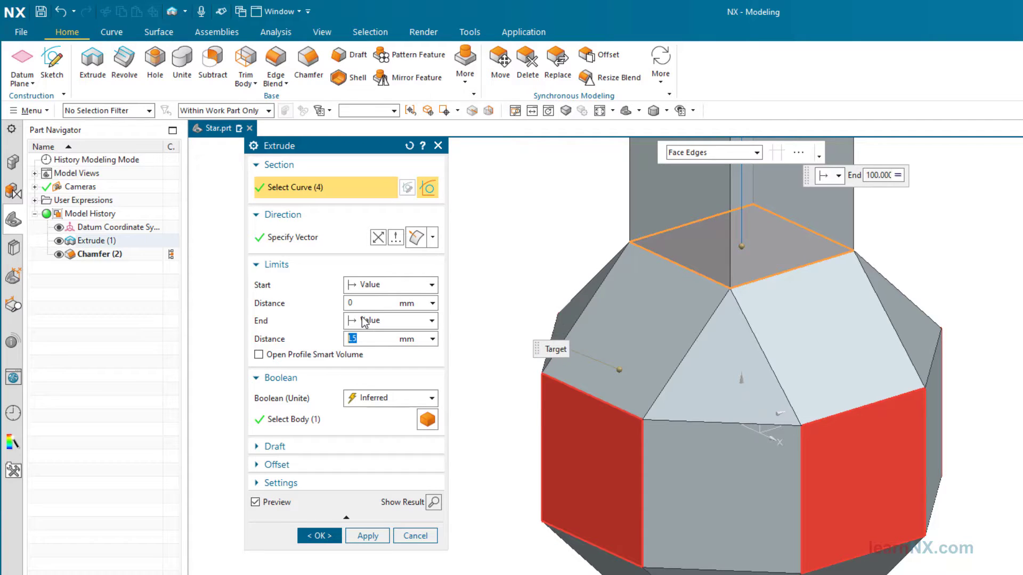
Step: Taper the extrusion from its start limit by angle A1, kept as a separate body
click(353, 453)
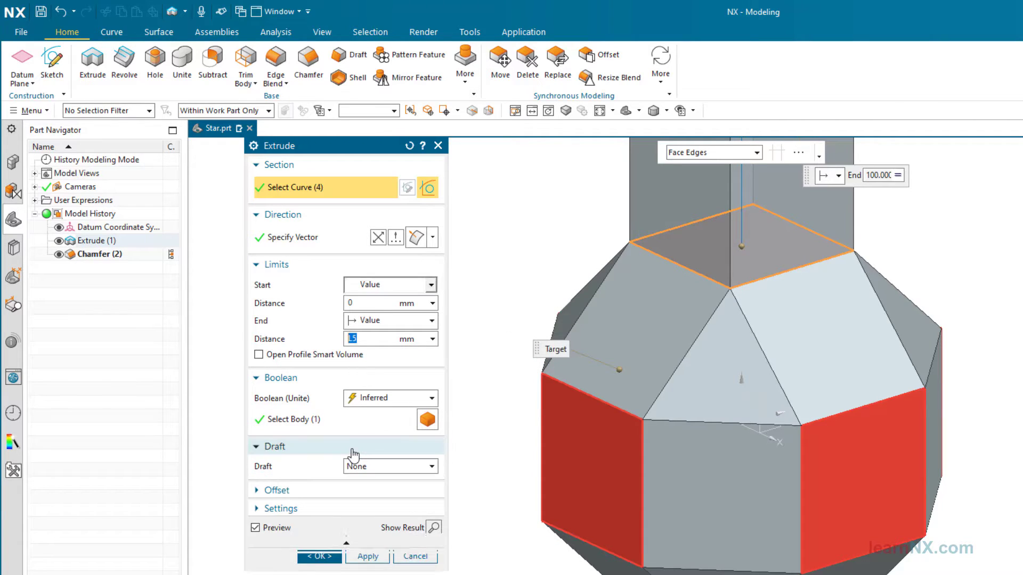
click(388, 467)
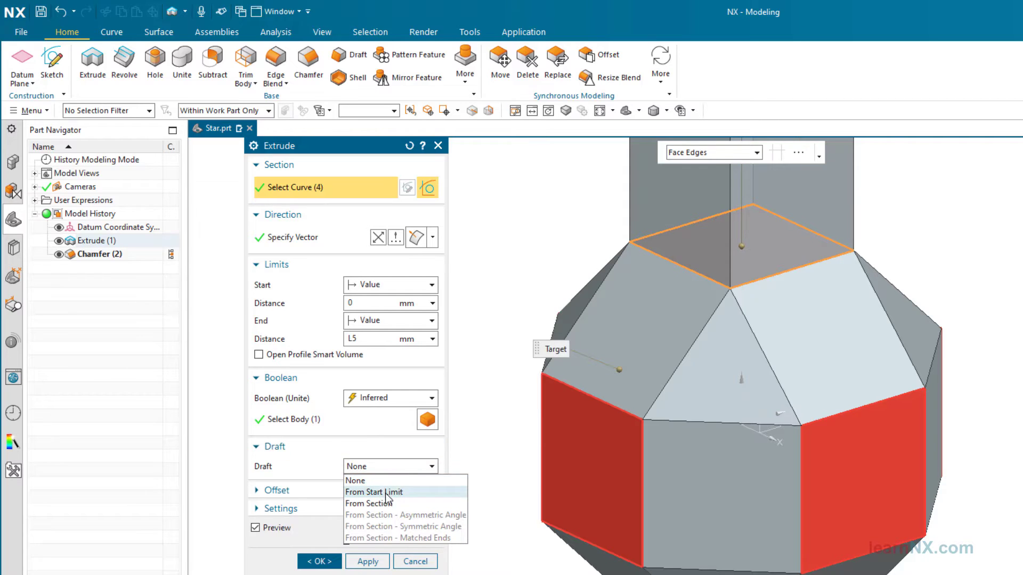
click(385, 492)
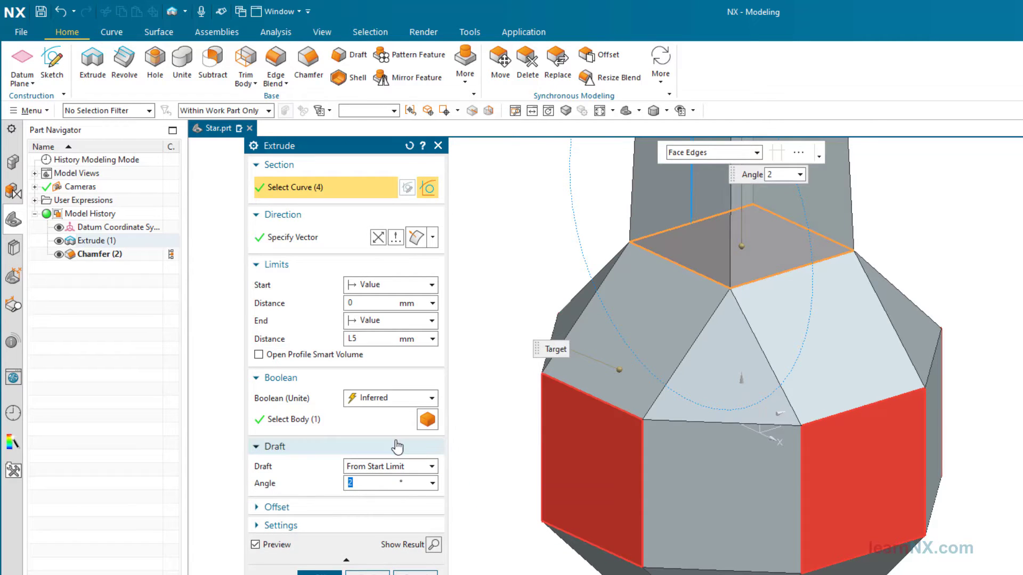
text(A1)
key(Return)
click(415, 400)
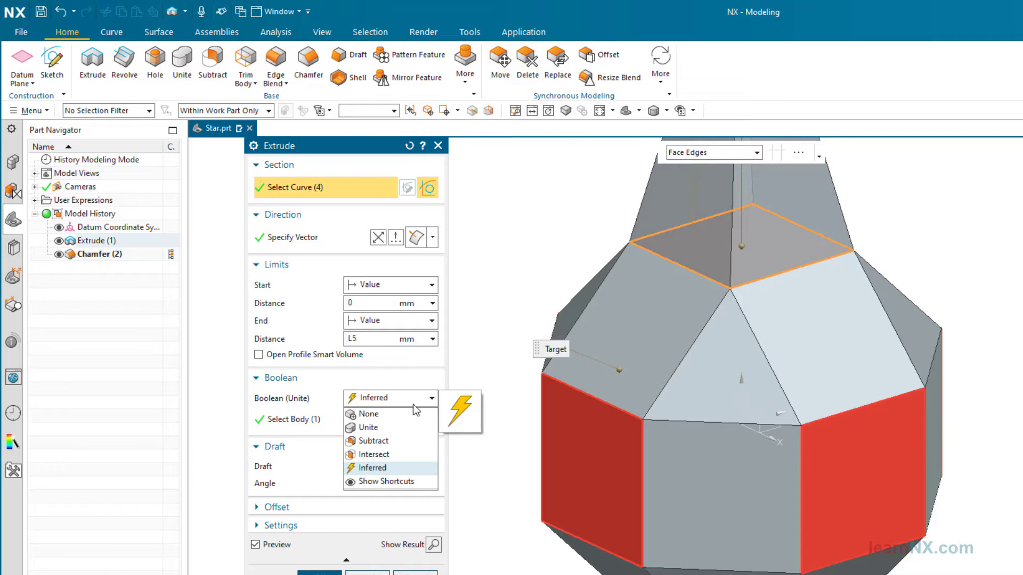
click(402, 420)
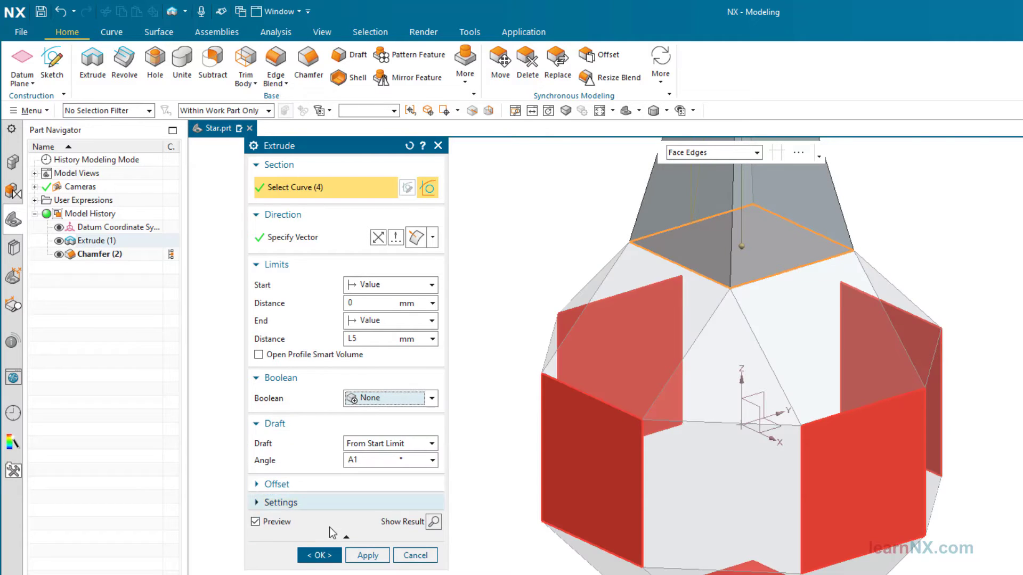
click(320, 552)
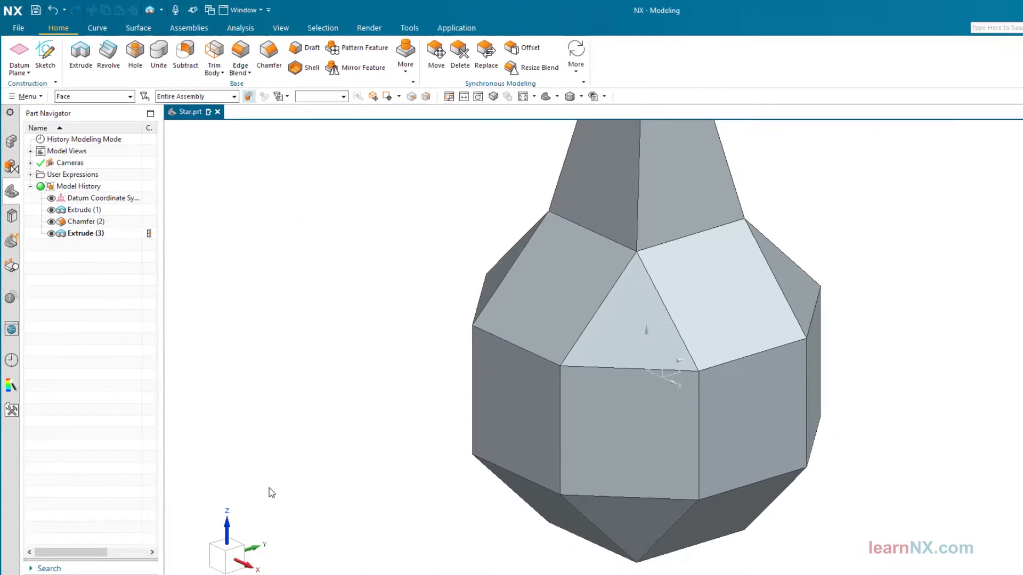
key(ctrl+f)
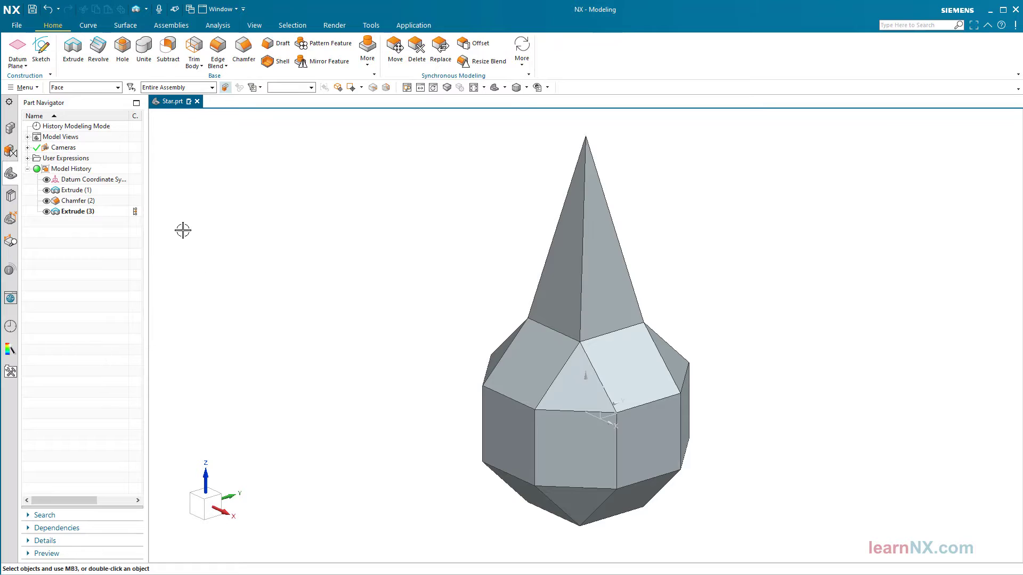
Step: Start another Extrude feature from the Home tab
click(73, 48)
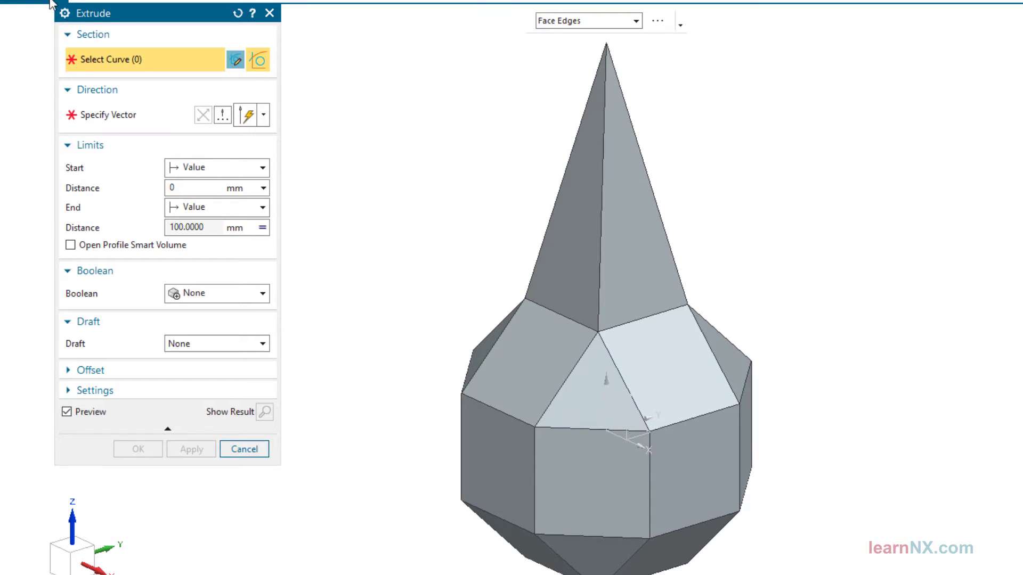
Step: Extrude the left side face's edges with a constant end distance L5
click(481, 345)
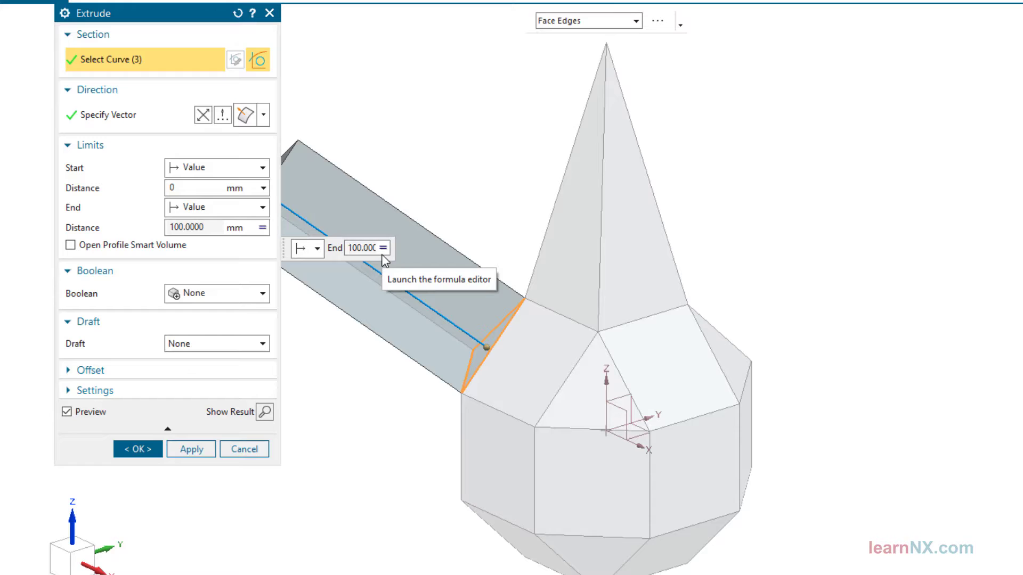
click(262, 227)
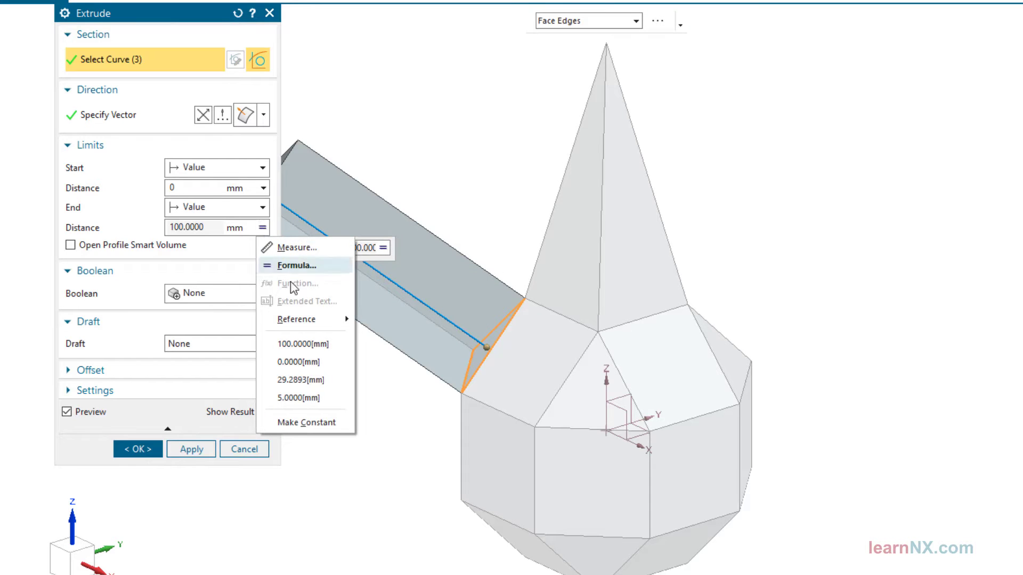
click(299, 423)
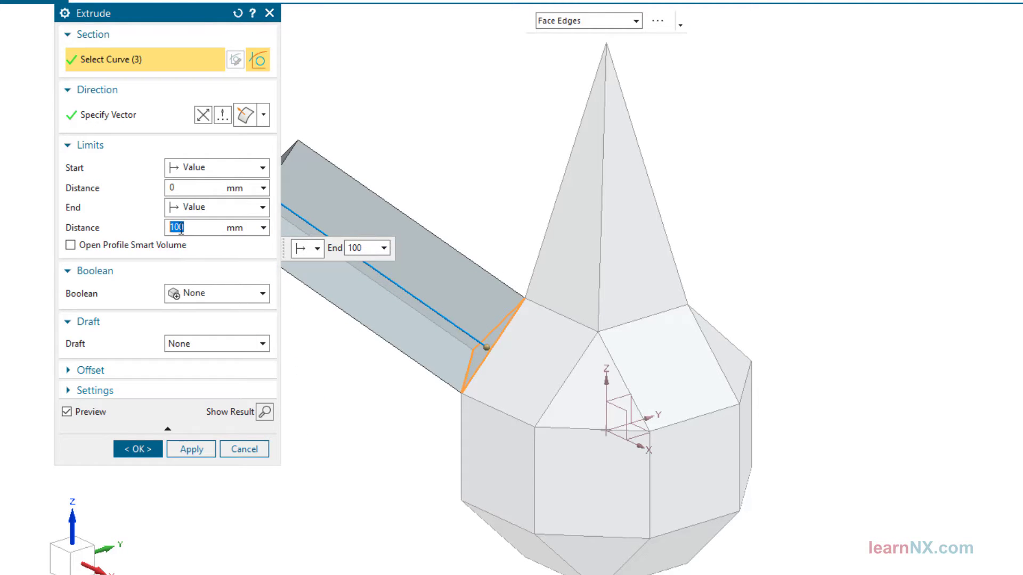
text(L)
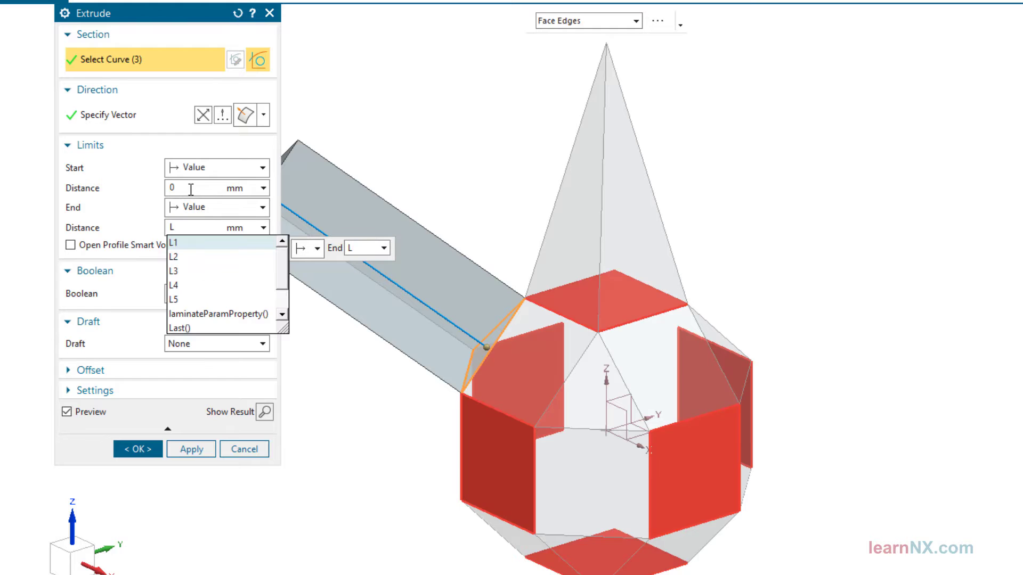
text(5)
key(Return)
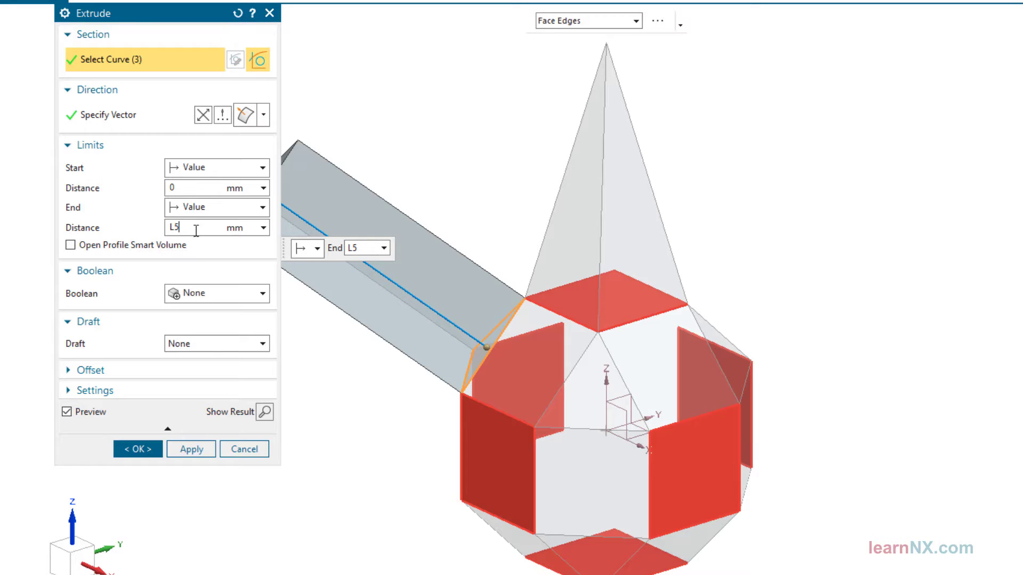
Step: Taper the spike from its start limit by constant draft angle A2
click(207, 342)
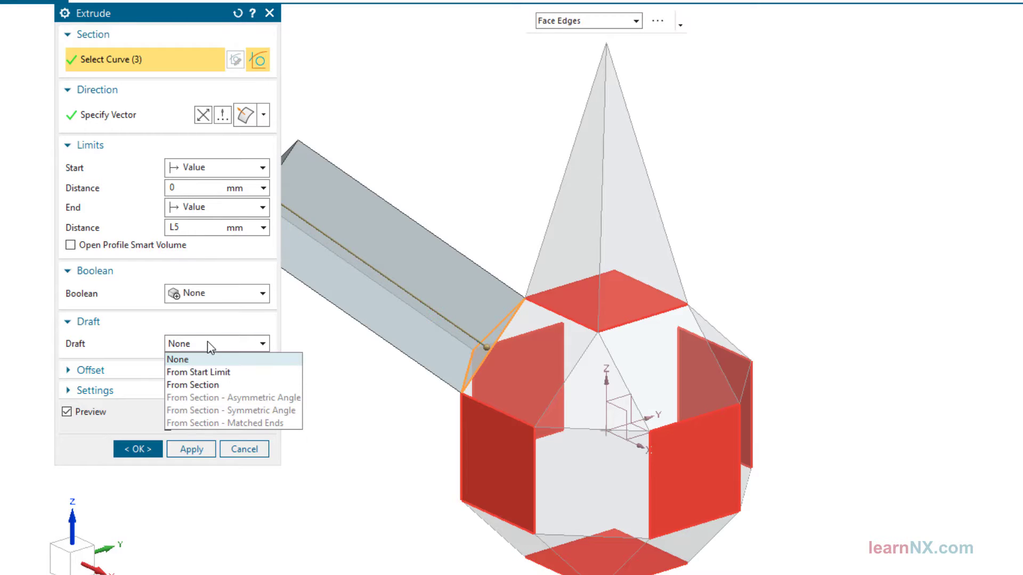
click(205, 372)
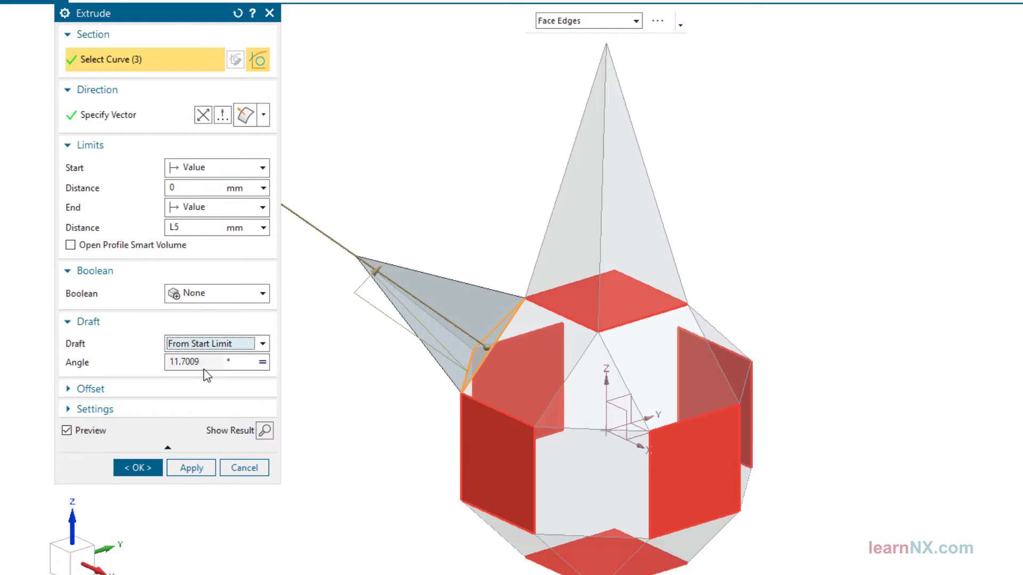
click(263, 363)
click(303, 555)
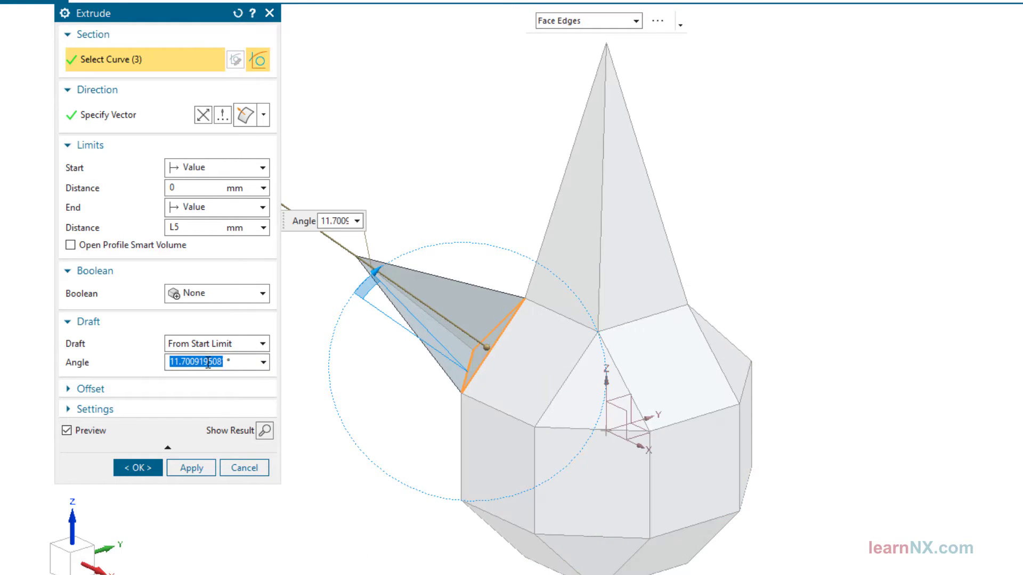
text(A2)
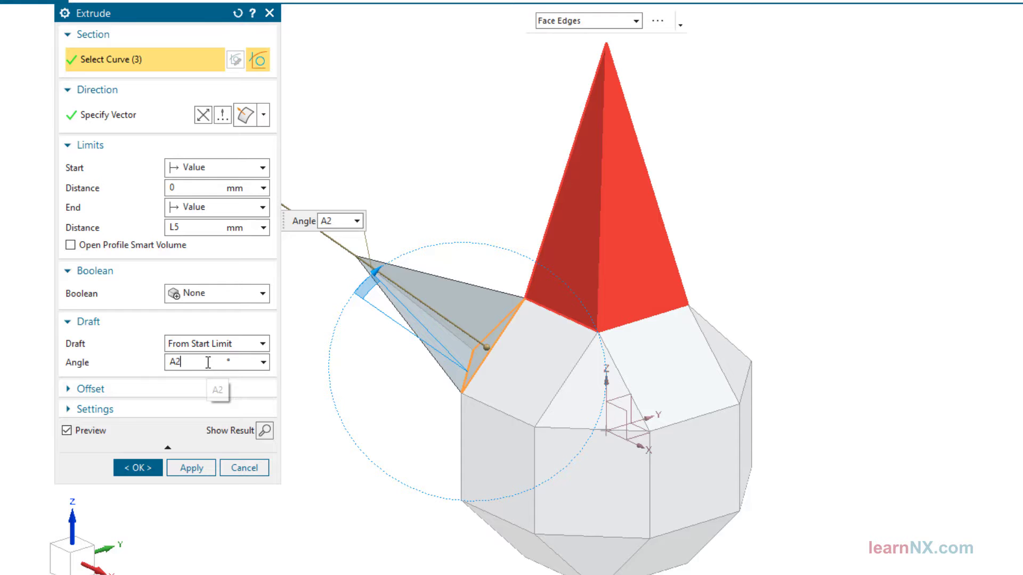
key(Return)
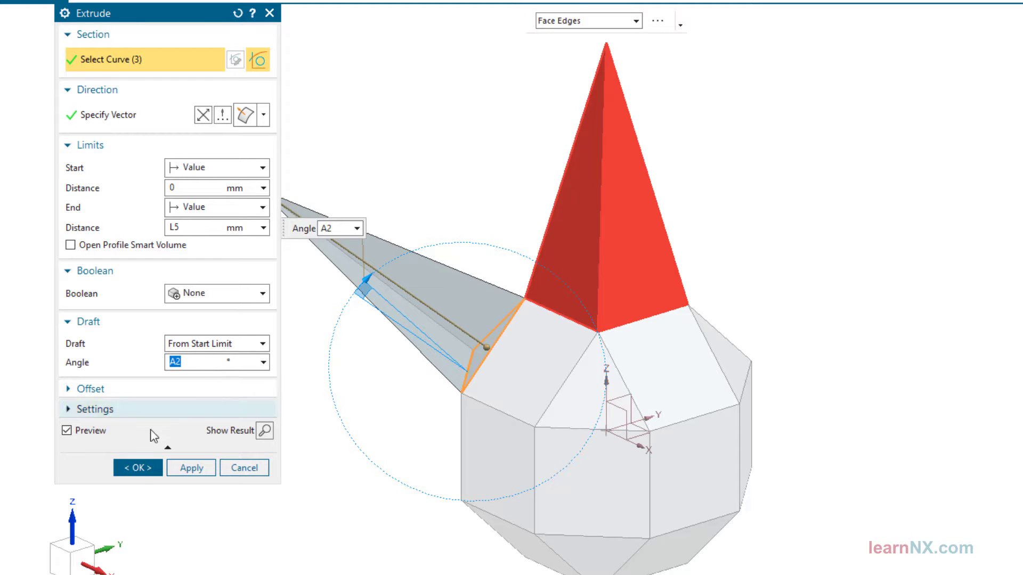
click(140, 469)
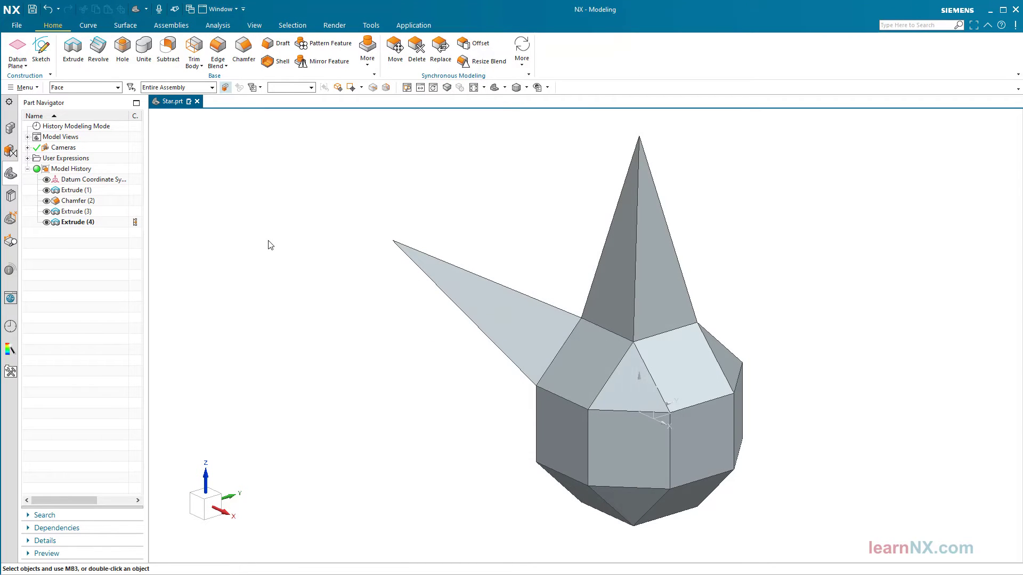
Step: Mirror the spike body across the XY datum plane with Mirror Geometry
click(366, 64)
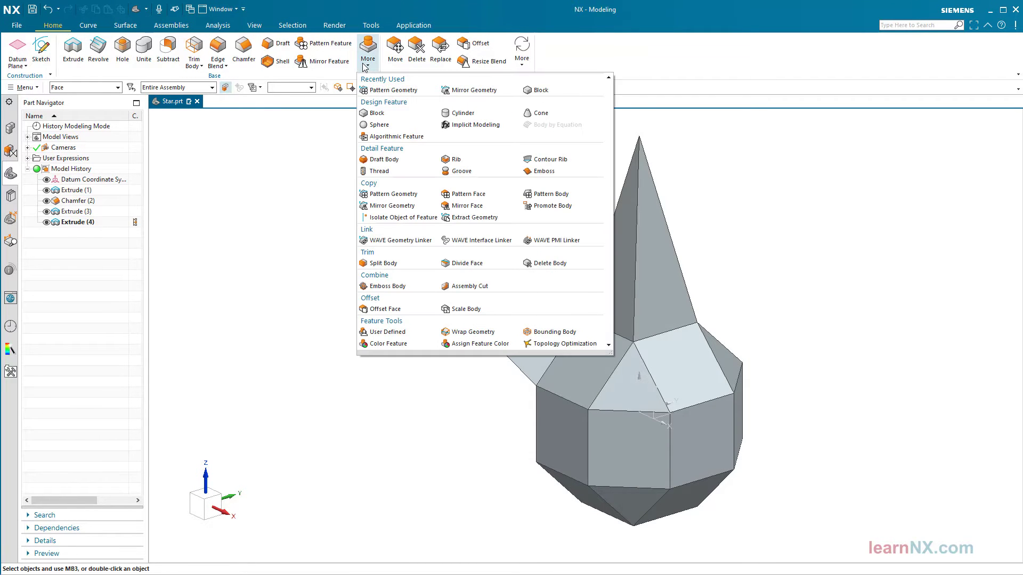
click(388, 208)
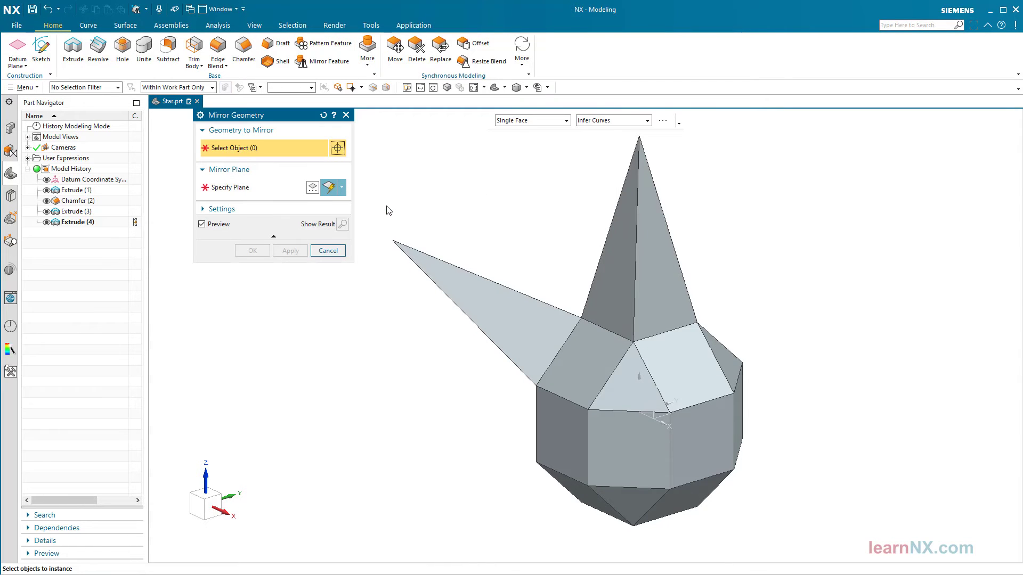
click(454, 273)
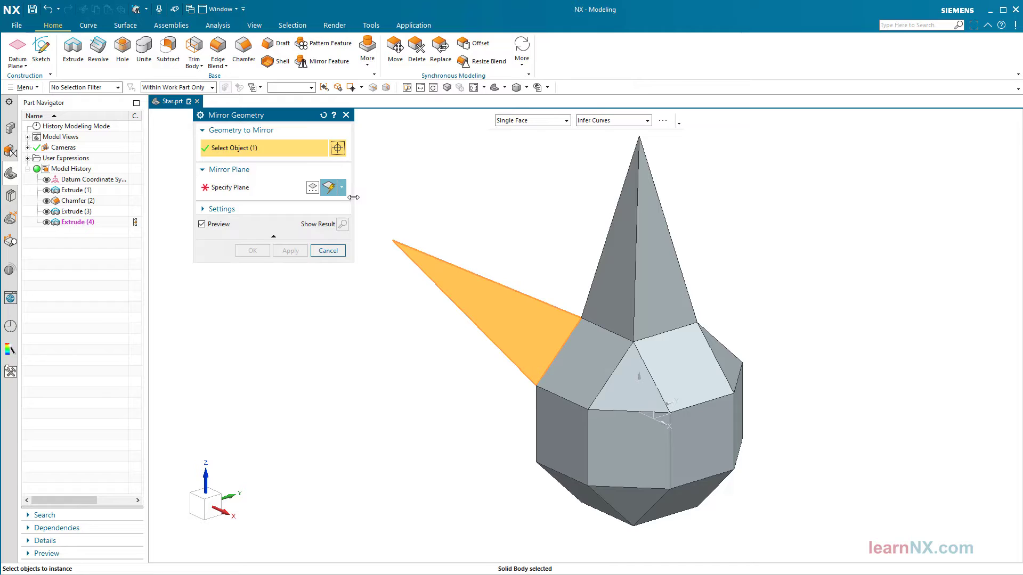
click(275, 192)
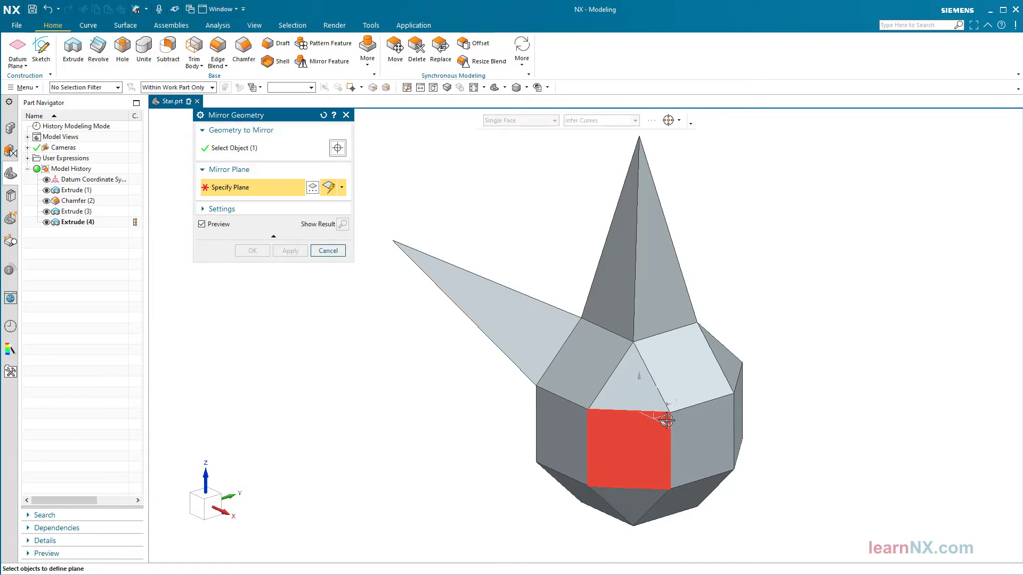
click(664, 417)
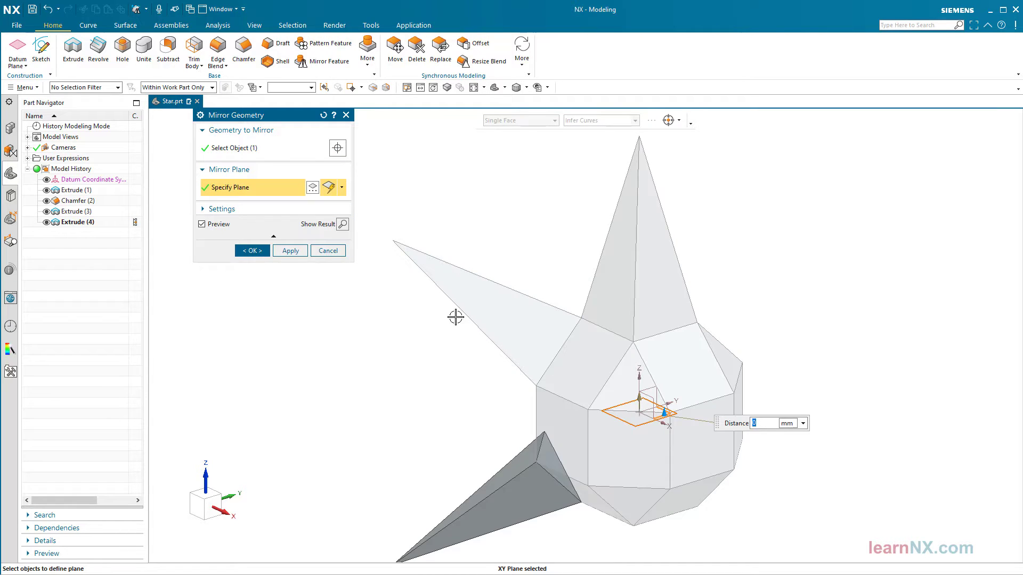
click(257, 246)
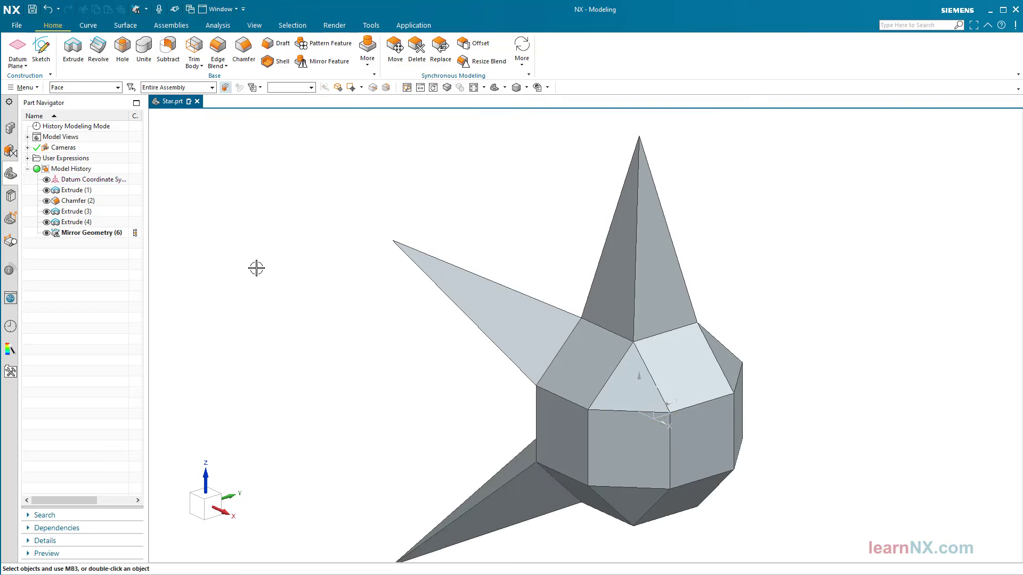
key(ctrl+f)
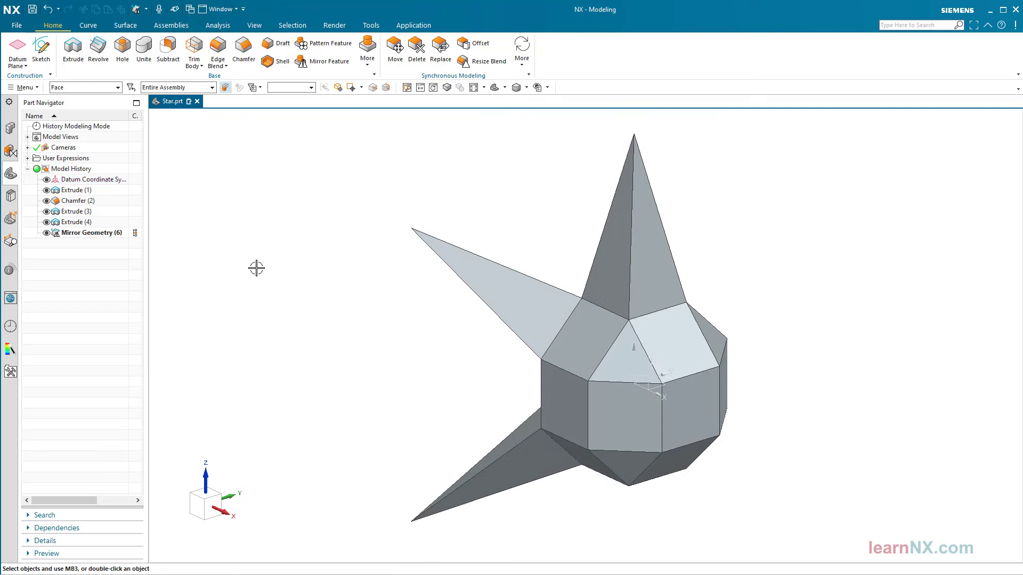
Step: Pattern the top spike circularly about the X axis with a count of 8
click(367, 52)
click(379, 195)
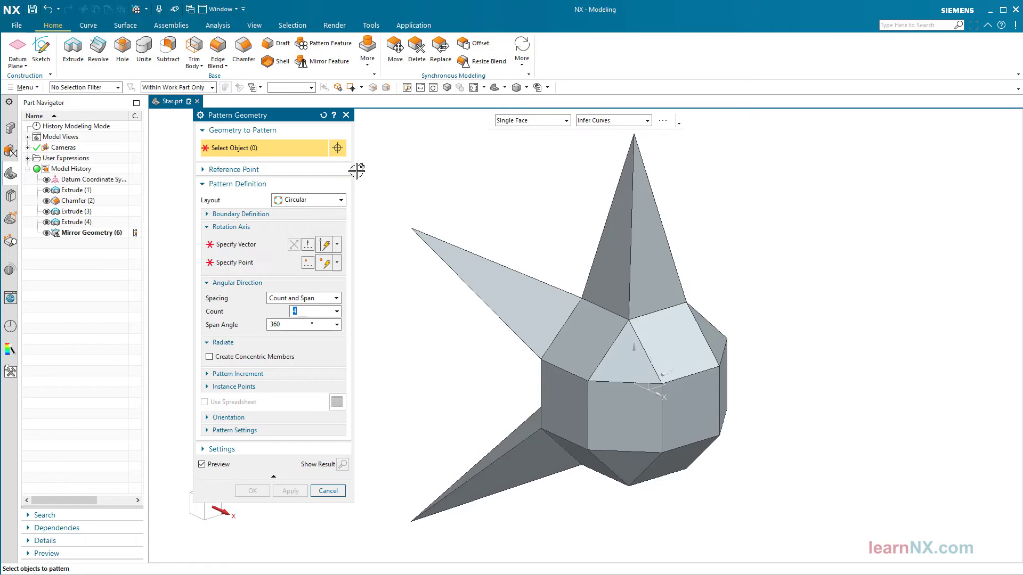
click(604, 253)
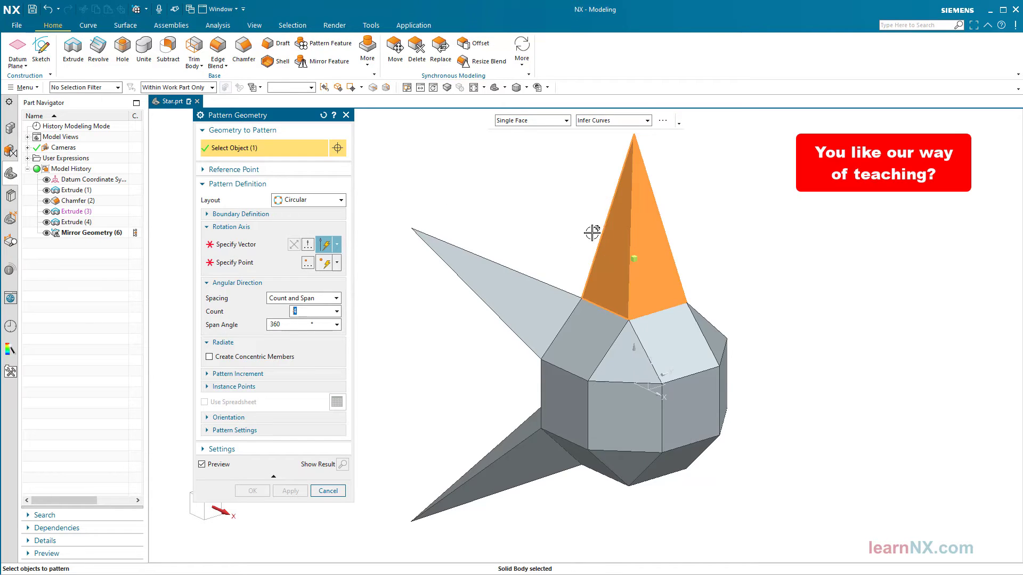
click(254, 243)
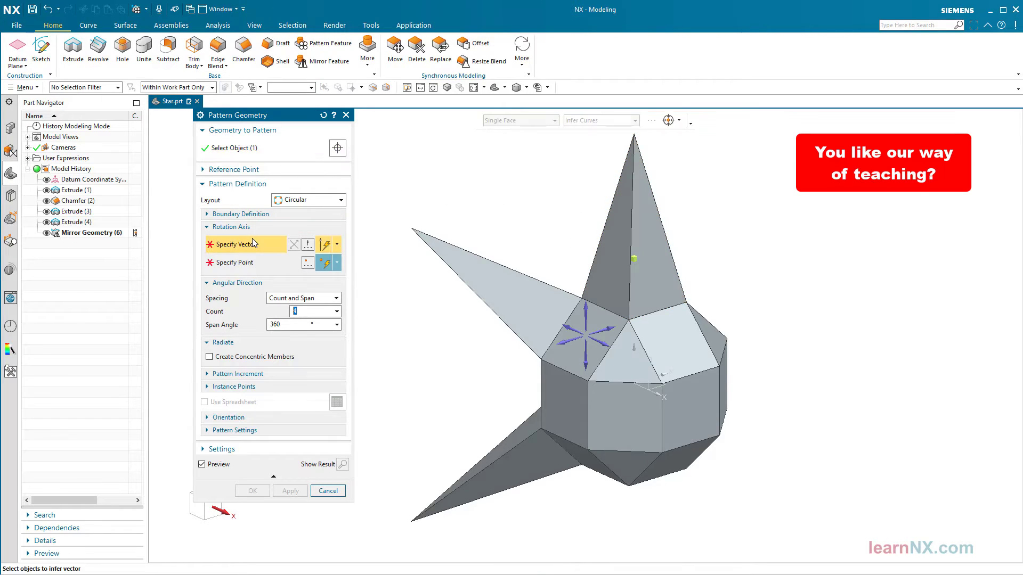
click(658, 396)
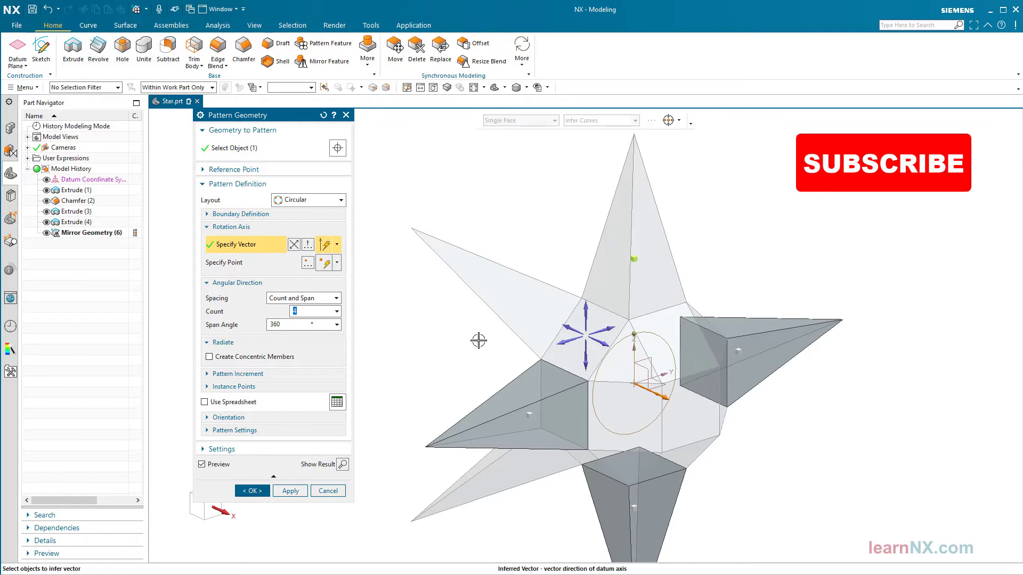
text(8)
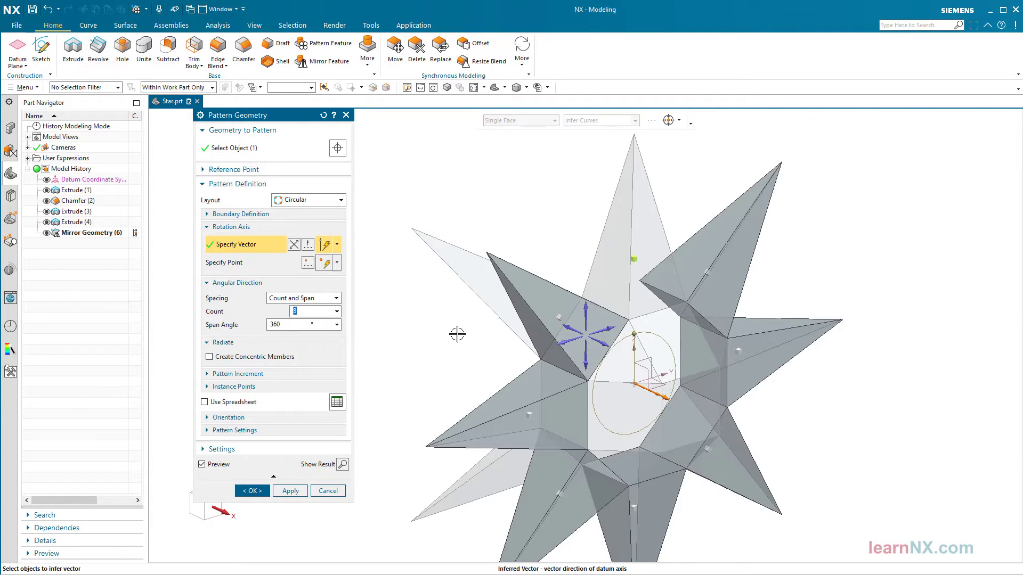
click(292, 493)
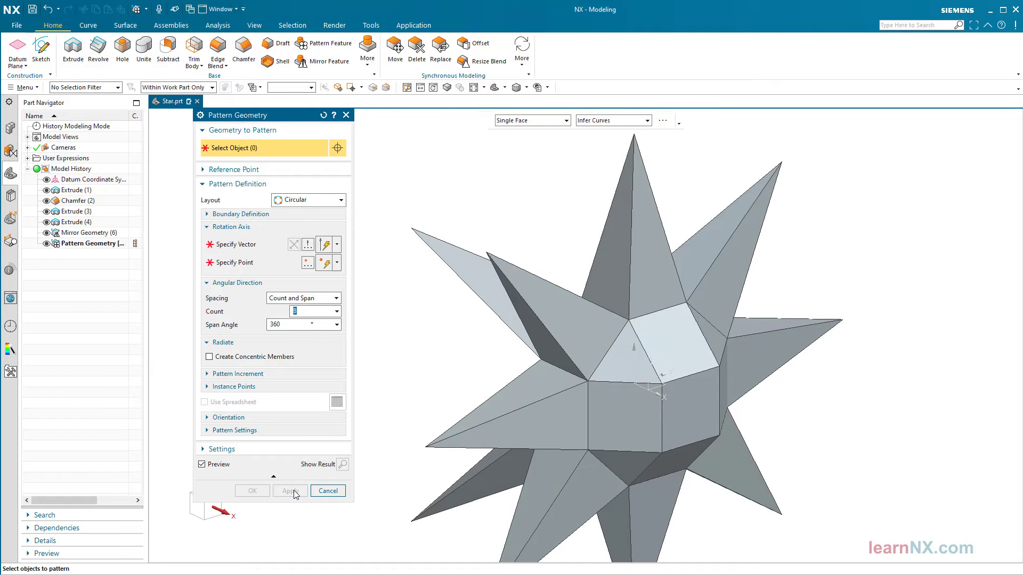
Step: Pattern the top spike eight times around the Y axis
click(616, 220)
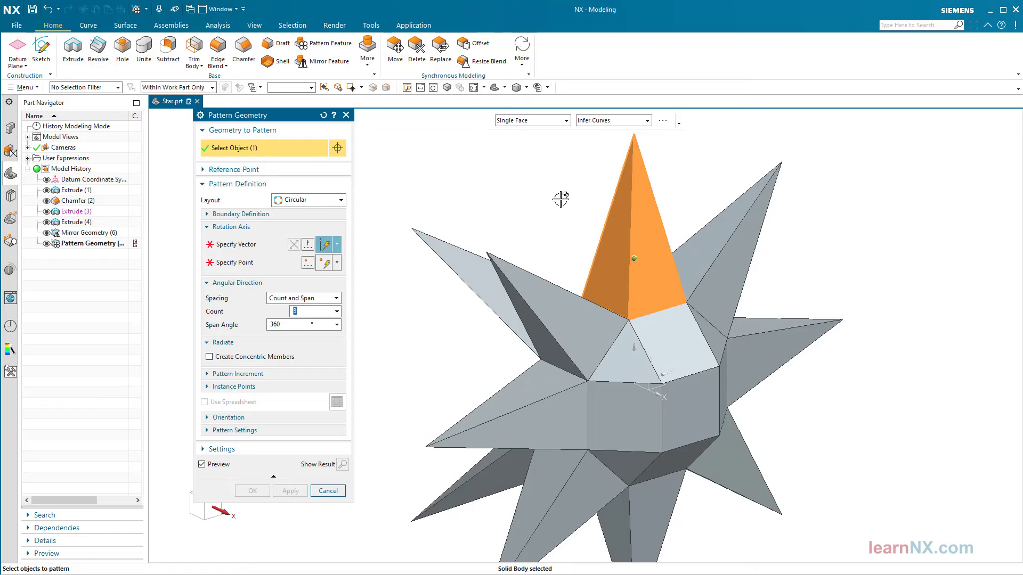
click(266, 244)
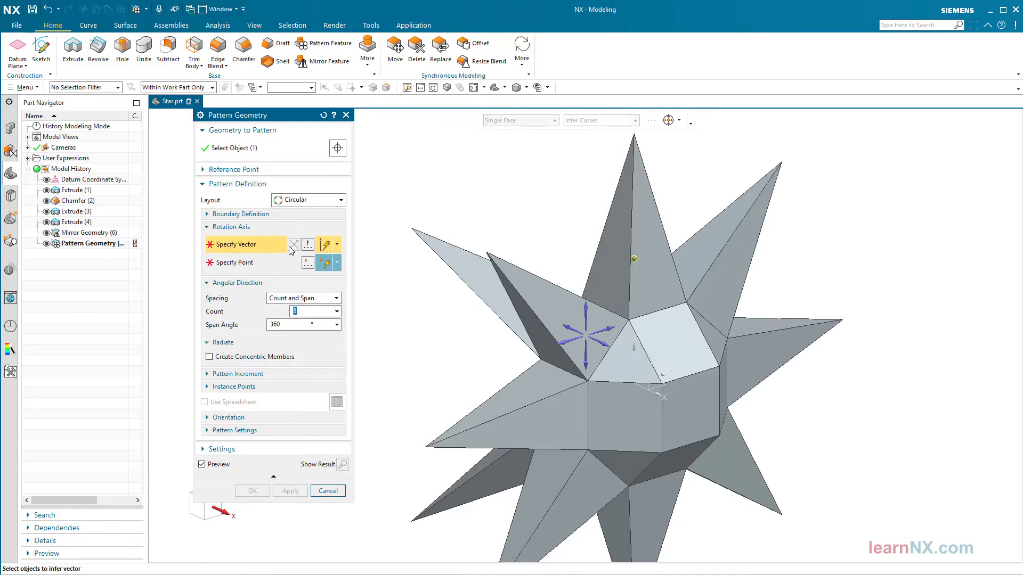
click(664, 374)
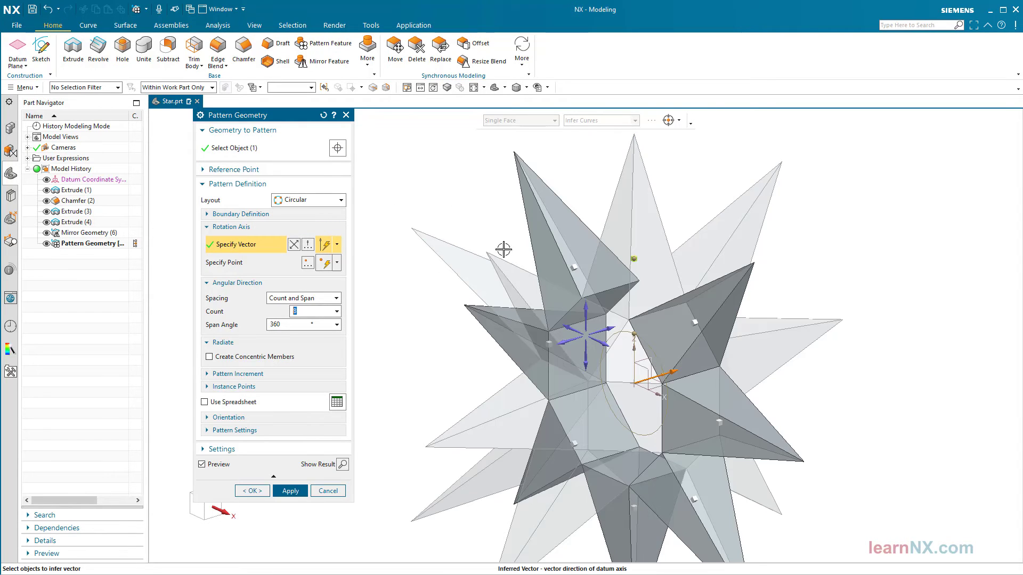
click(291, 491)
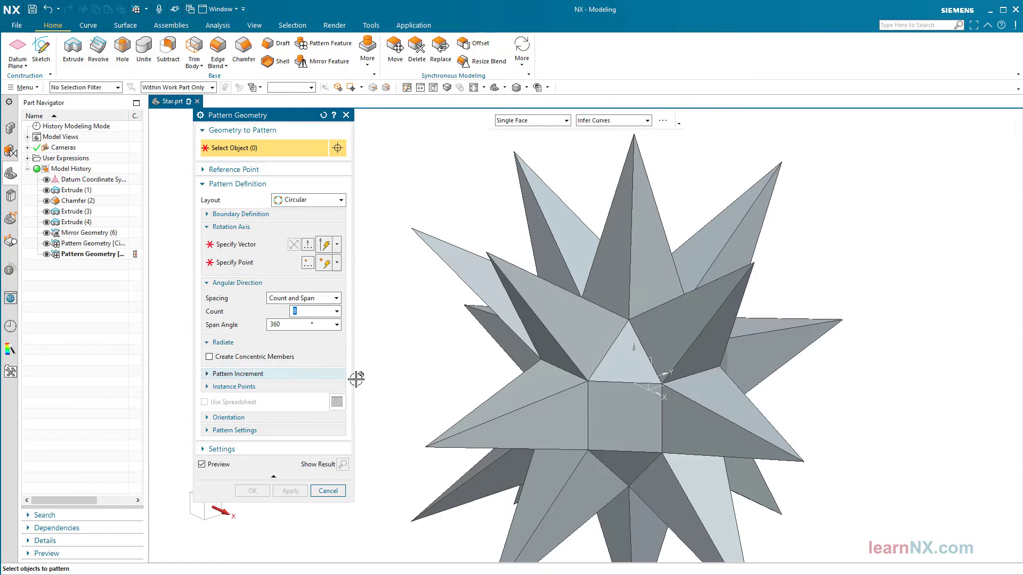
Step: Select a side spike and set a datum axis as its rotation axis for another eight-copy pattern
click(486, 416)
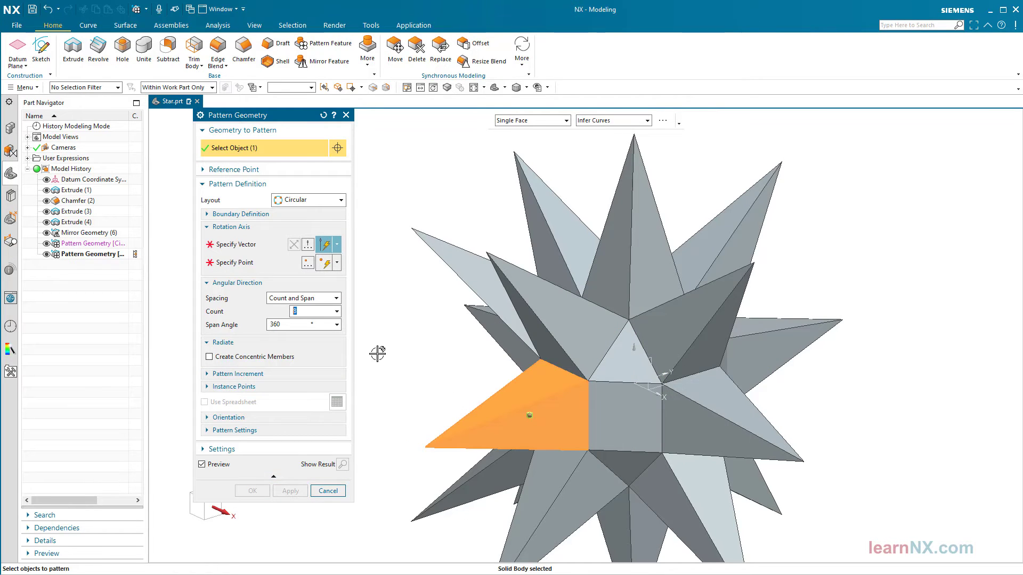
click(261, 246)
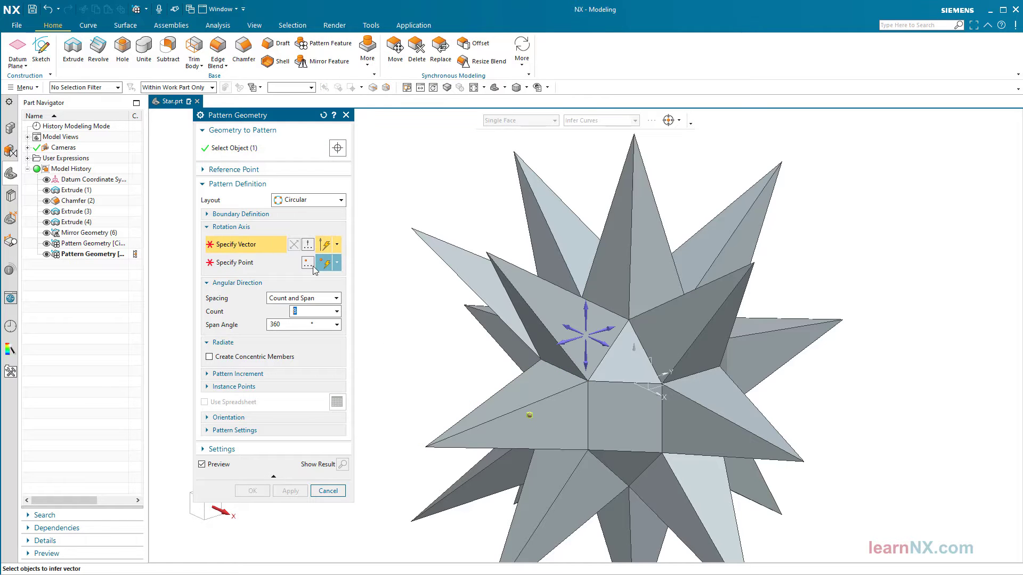
click(633, 347)
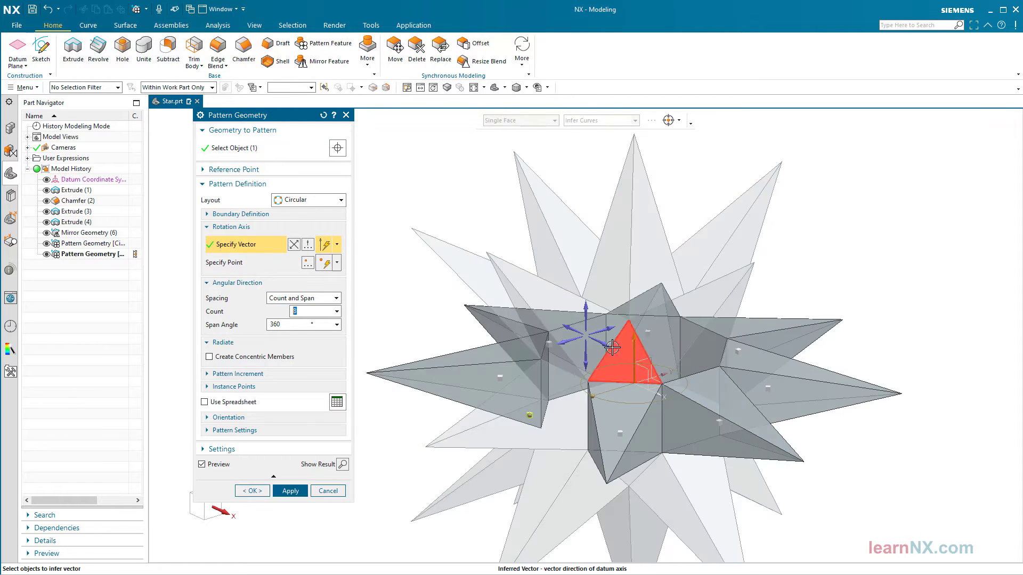
Step: Apply the side-spike pattern, then select two more spikes from a tilted view
click(290, 491)
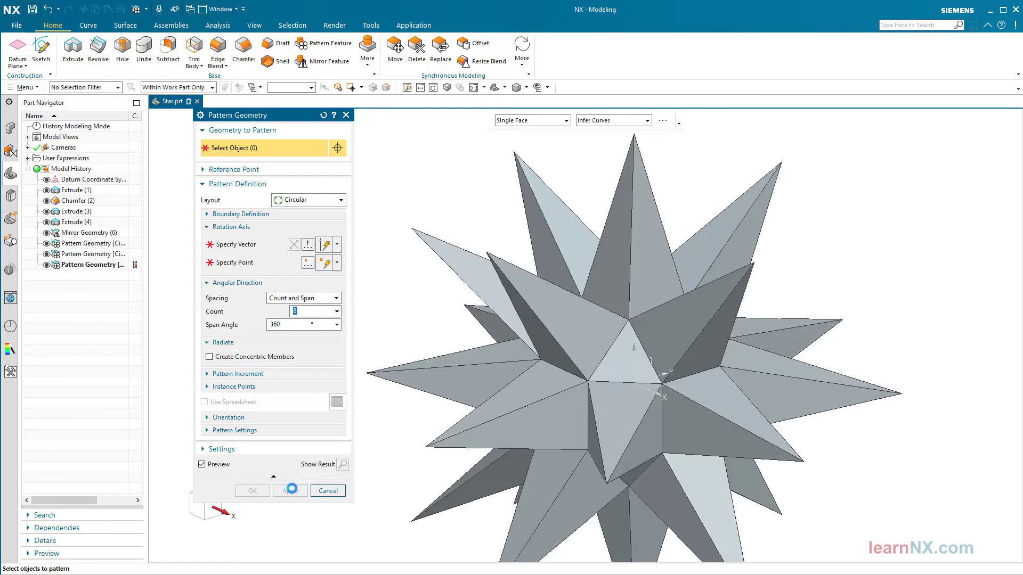
key(End)
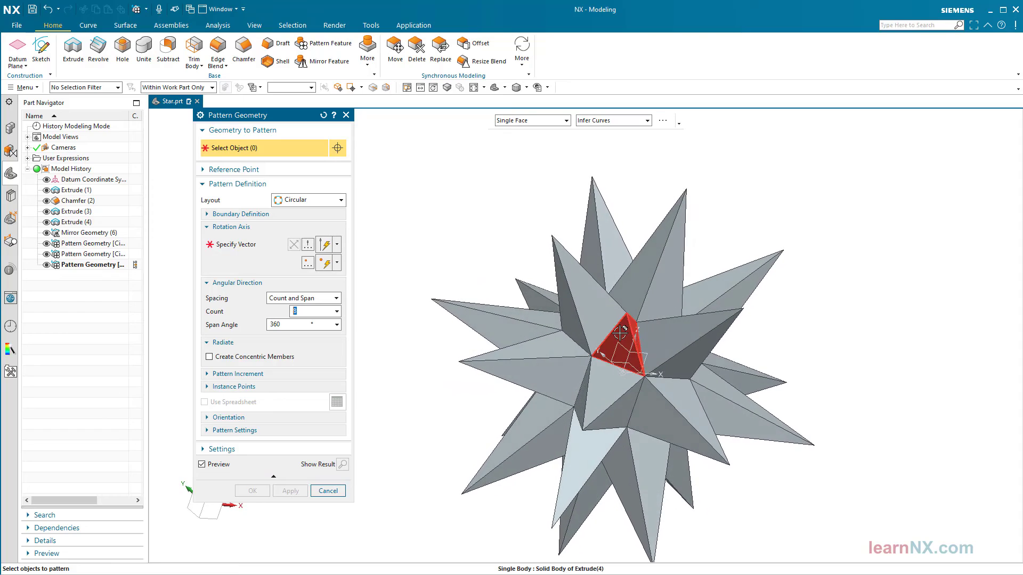
click(613, 346)
middle_drag(554, 435, 293, 325)
click(607, 384)
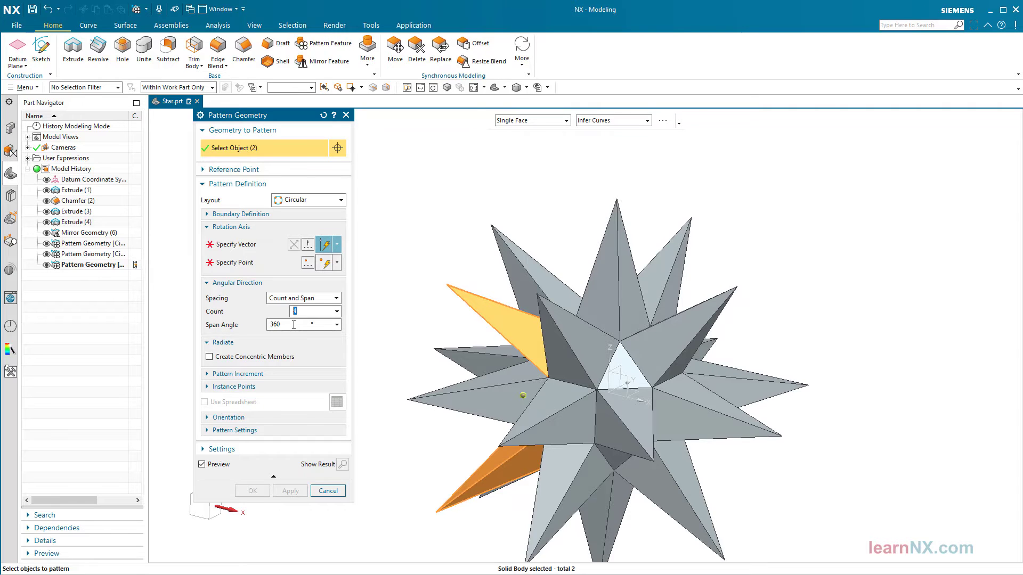
Step: Pattern the two spikes 4 times around the datum Z axis and restore the Home view
click(248, 245)
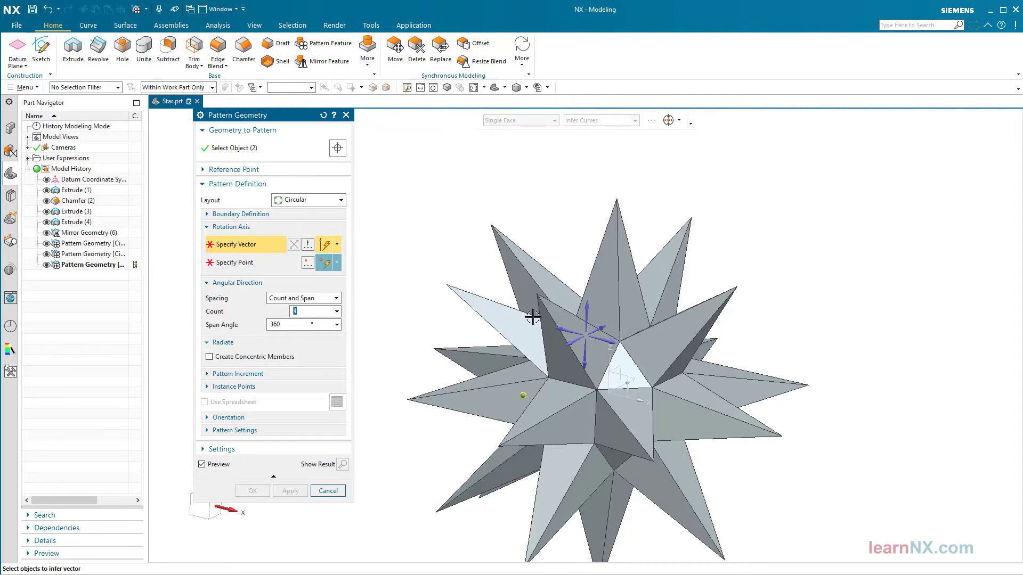
click(610, 367)
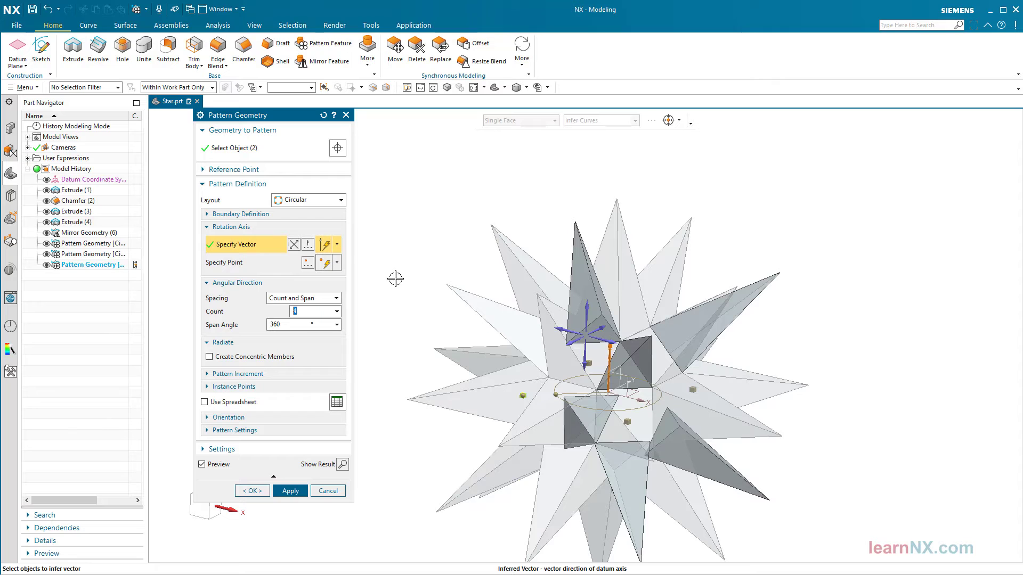
click(252, 490)
key(Home)
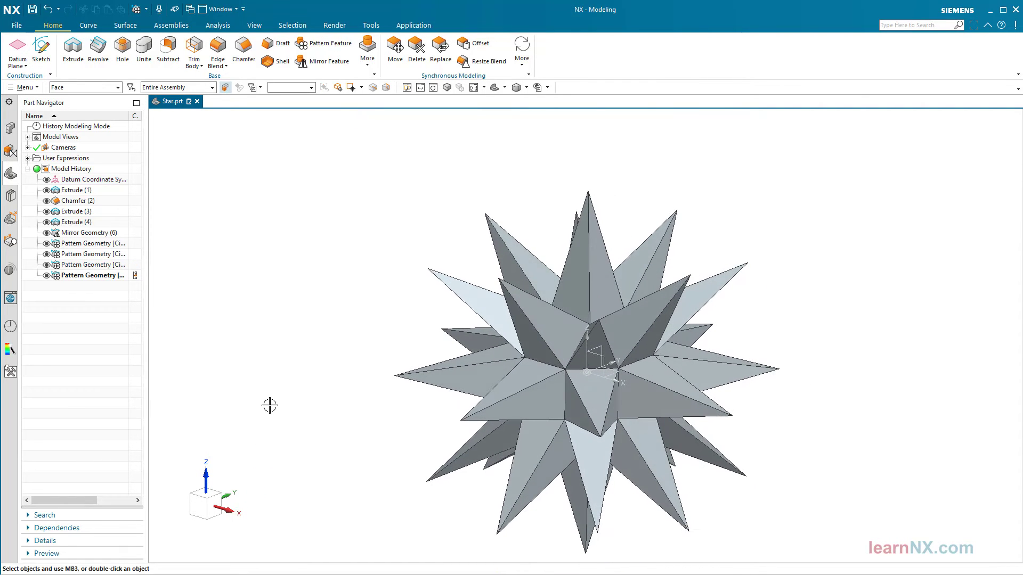
Step: Unite the Extrude (3) body with the first extrude body
click(146, 49)
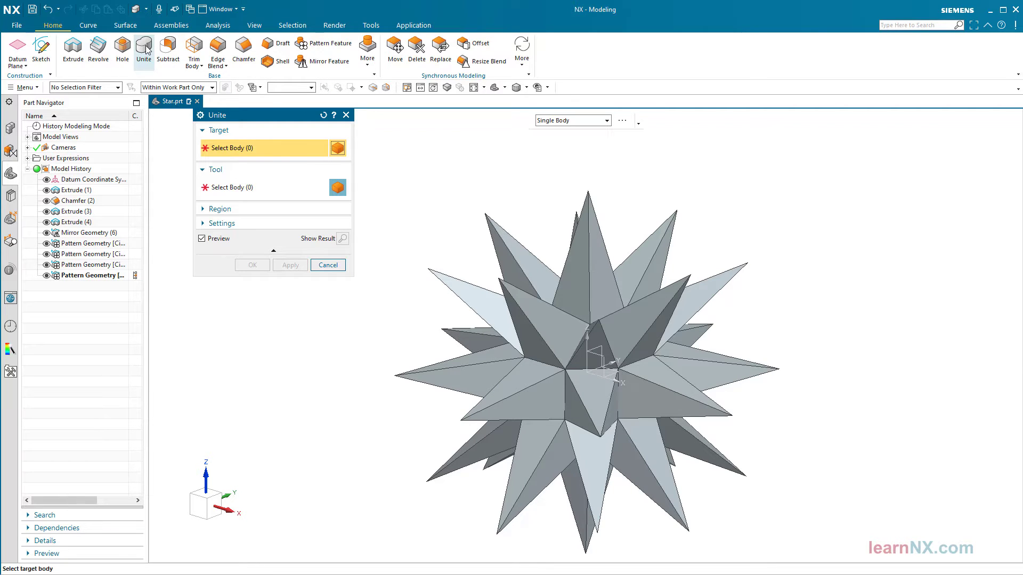
click(74, 194)
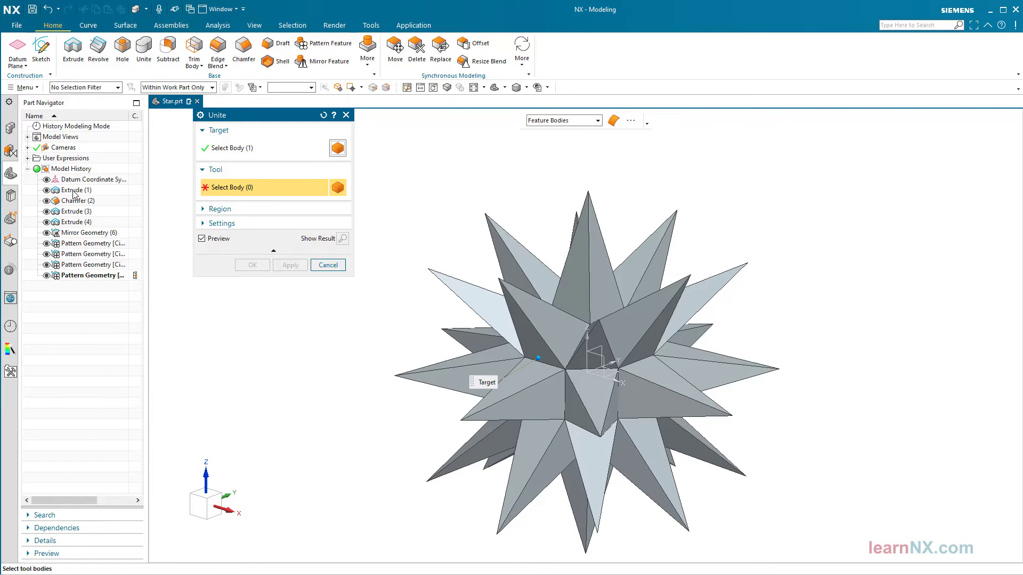
click(75, 211)
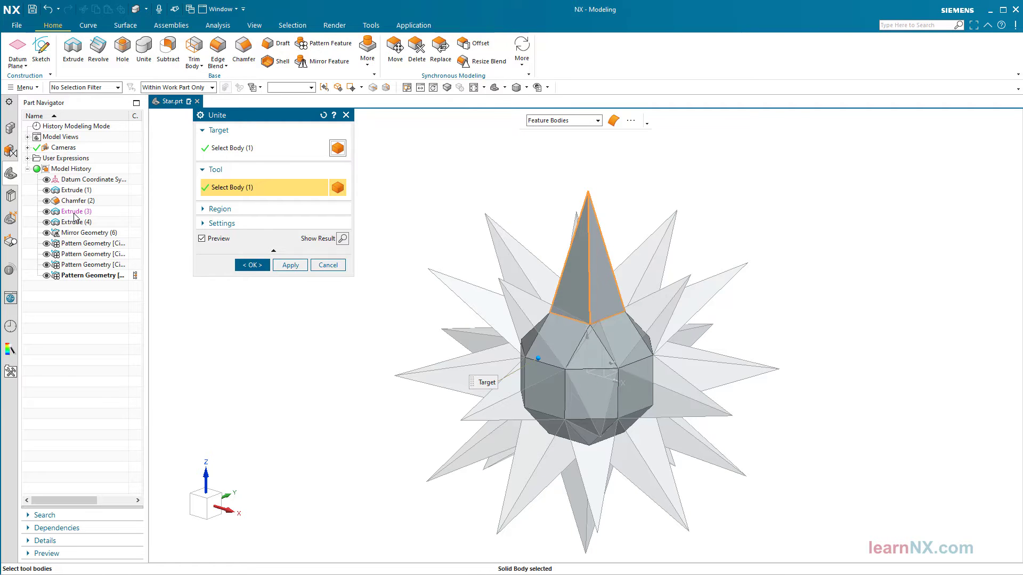
click(240, 268)
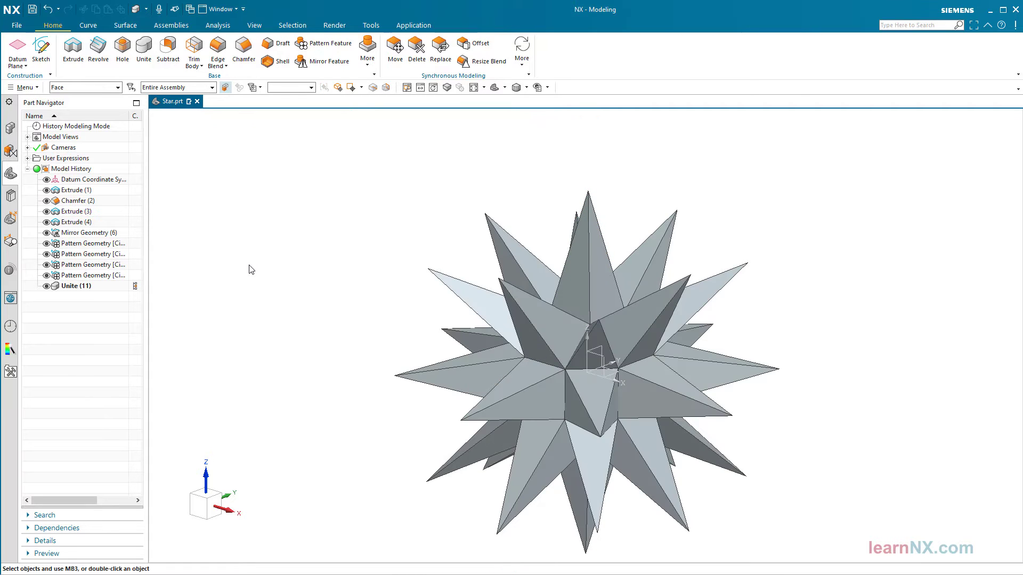
Step: Unite the 29 remaining star bodies onto Unite (11) as target, then restore the trimetric view
click(146, 51)
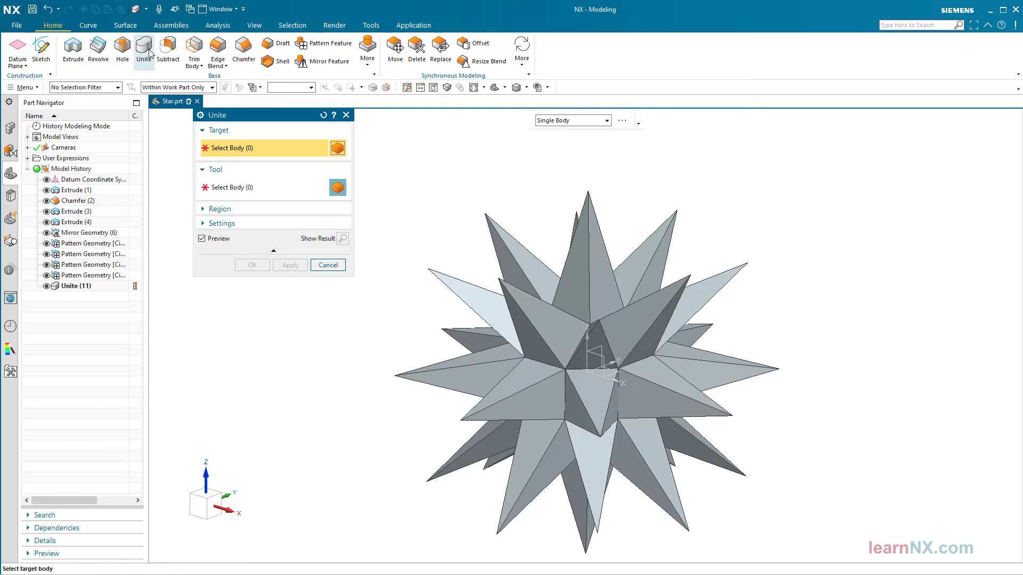
click(89, 287)
scroll(446, 216, down, 2)
drag(439, 214, 767, 519)
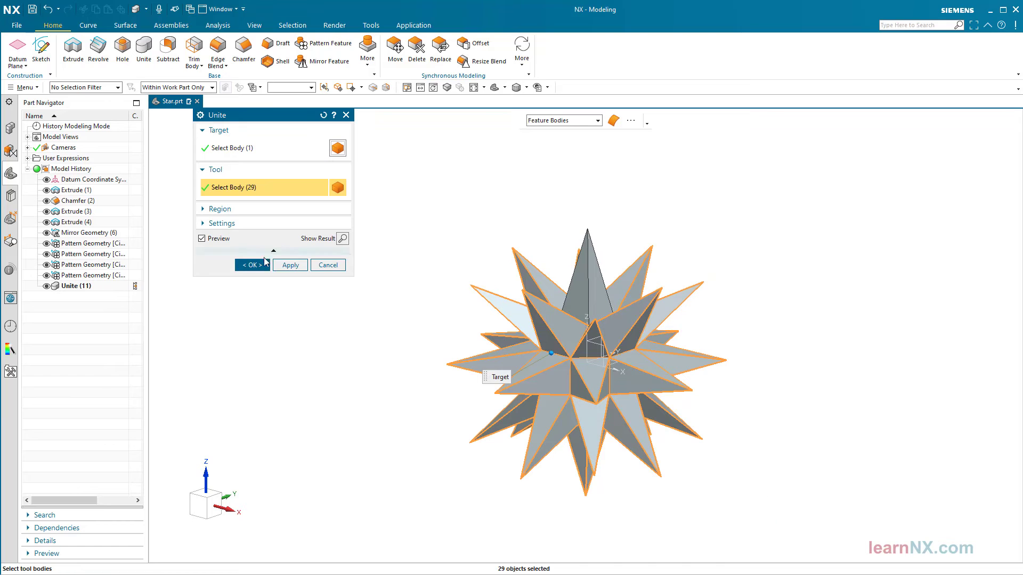
click(253, 265)
middle_drag(257, 265, 247, 260)
key(Home)
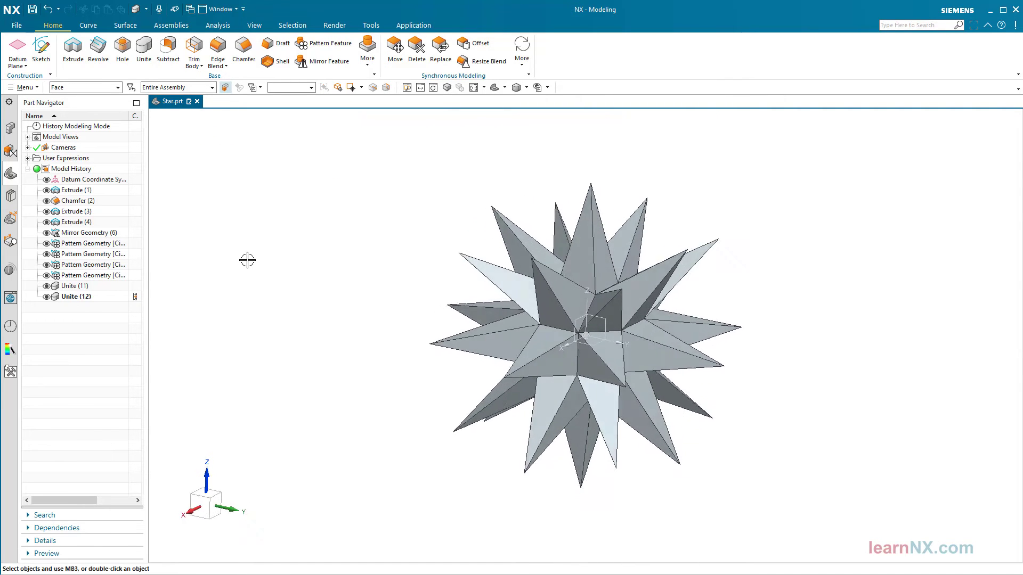
Step: Edit user expression L5 in the Part Navigator to 150
click(28, 158)
double_click(79, 233)
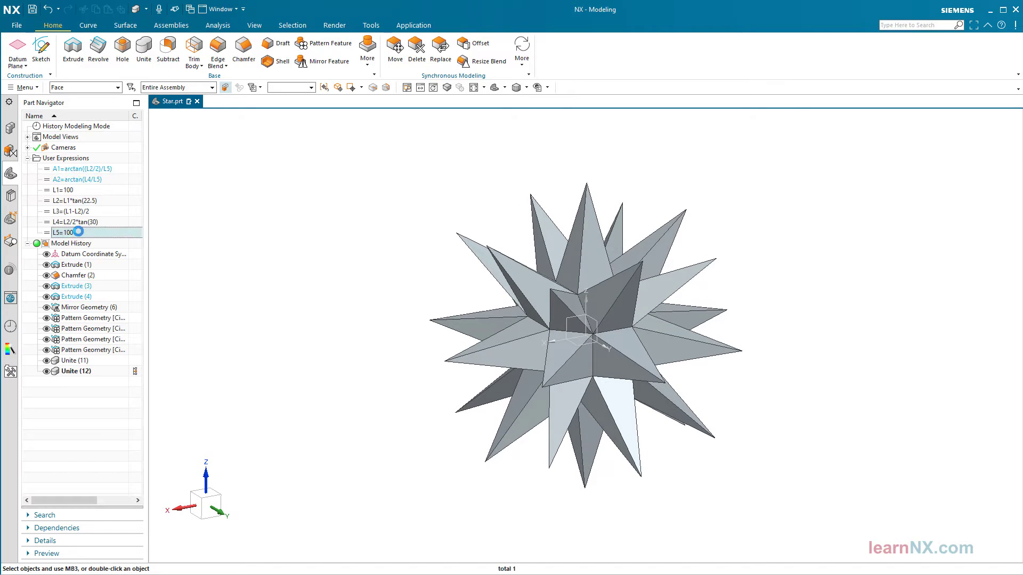
text(150)
key(Return)
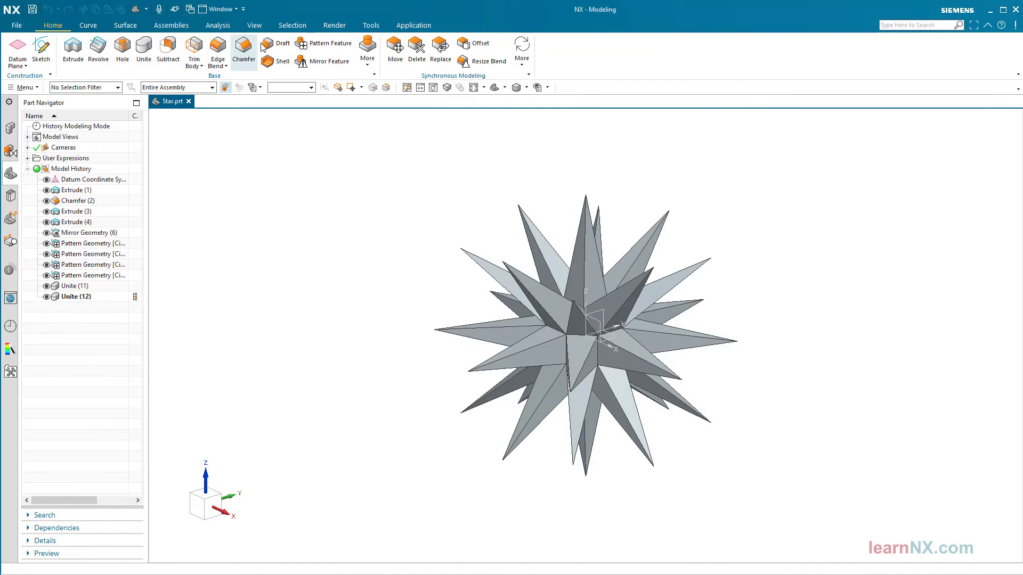
Step: Open the True Shading Editor from Menu > View > Visualization
click(256, 28)
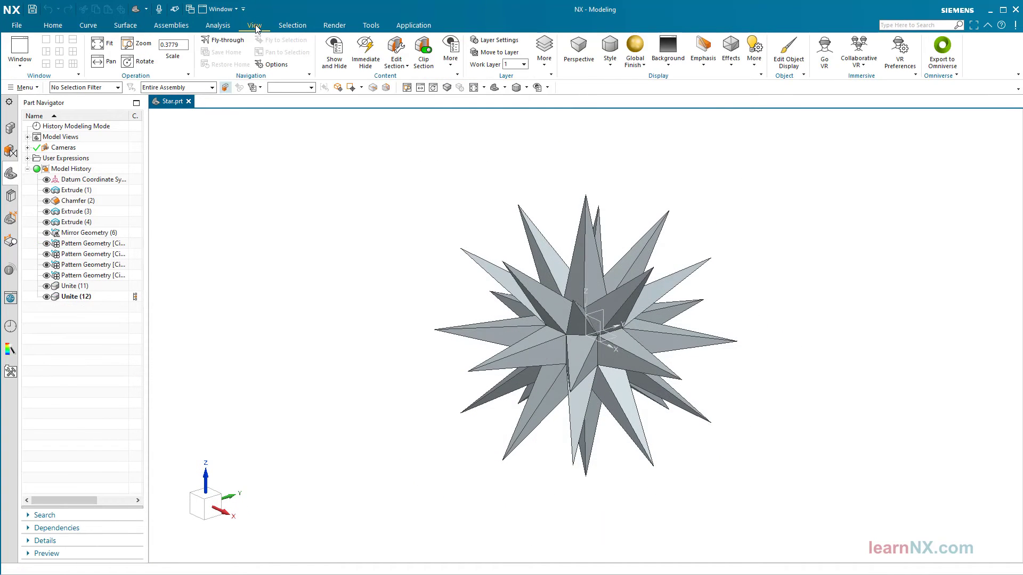
click(31, 89)
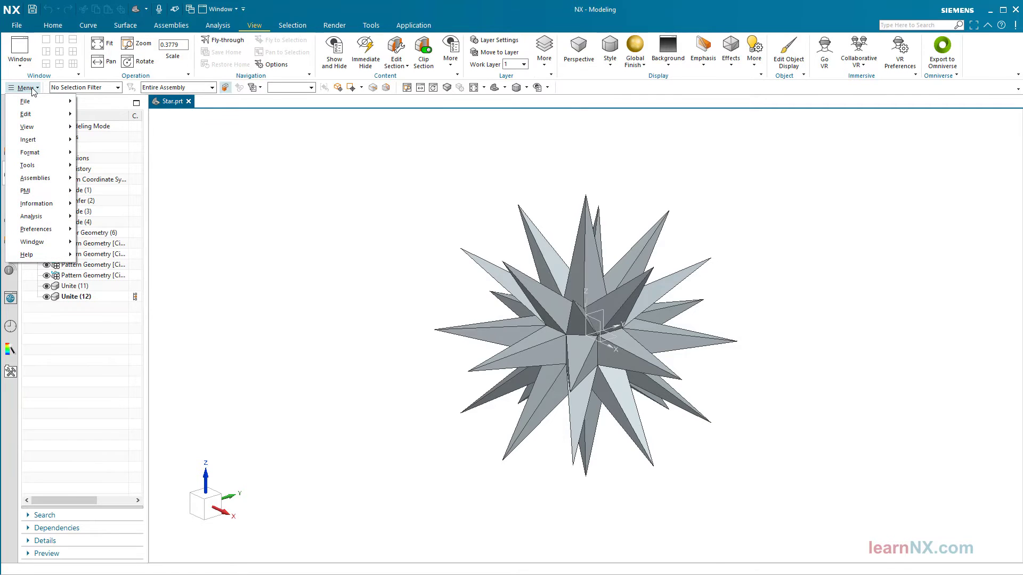
mouse_move(54, 127)
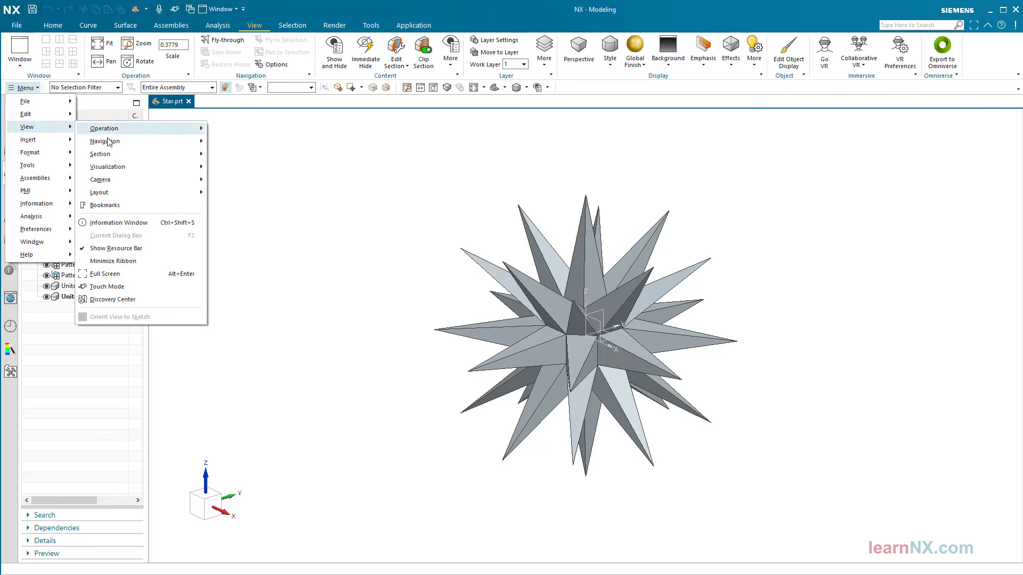
mouse_move(151, 166)
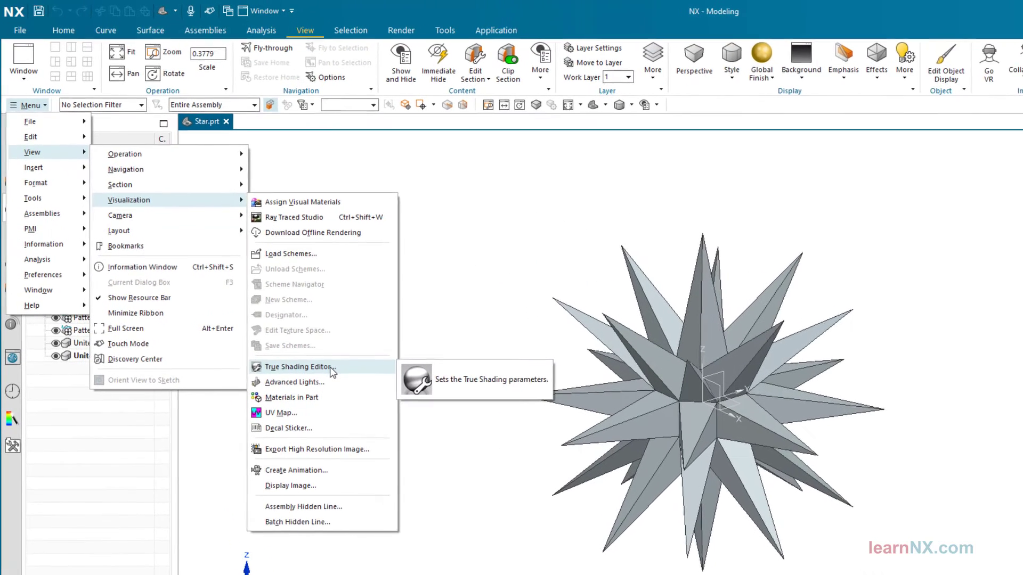
click(335, 371)
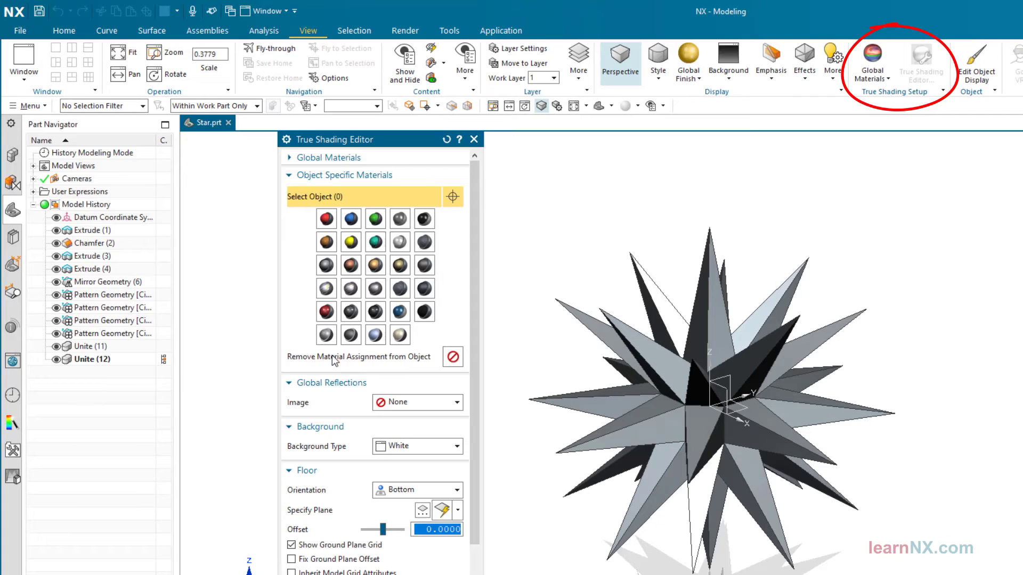
Step: Apply Yellow Glossy Plastic as the global material for the whole model
click(359, 158)
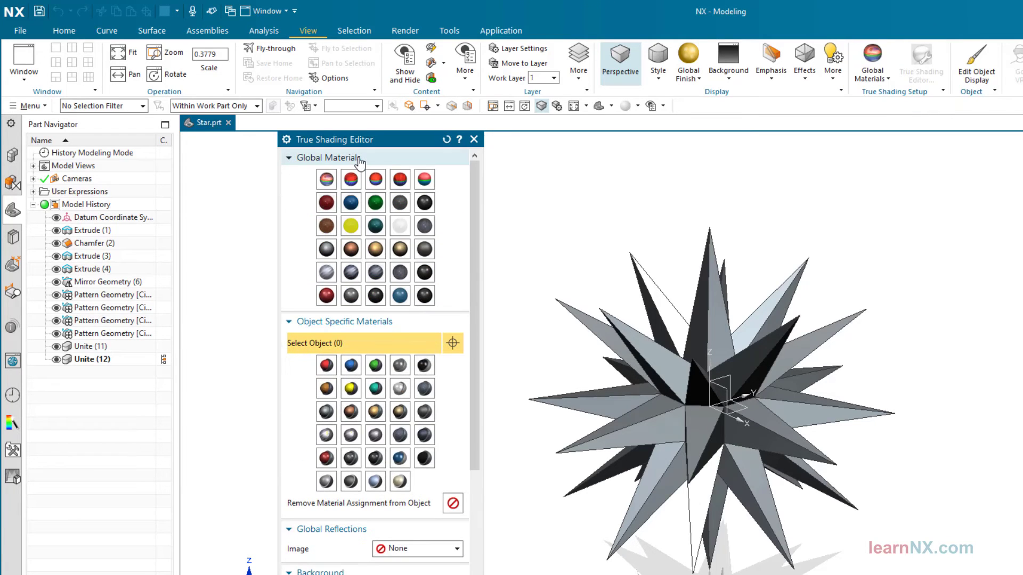
click(350, 228)
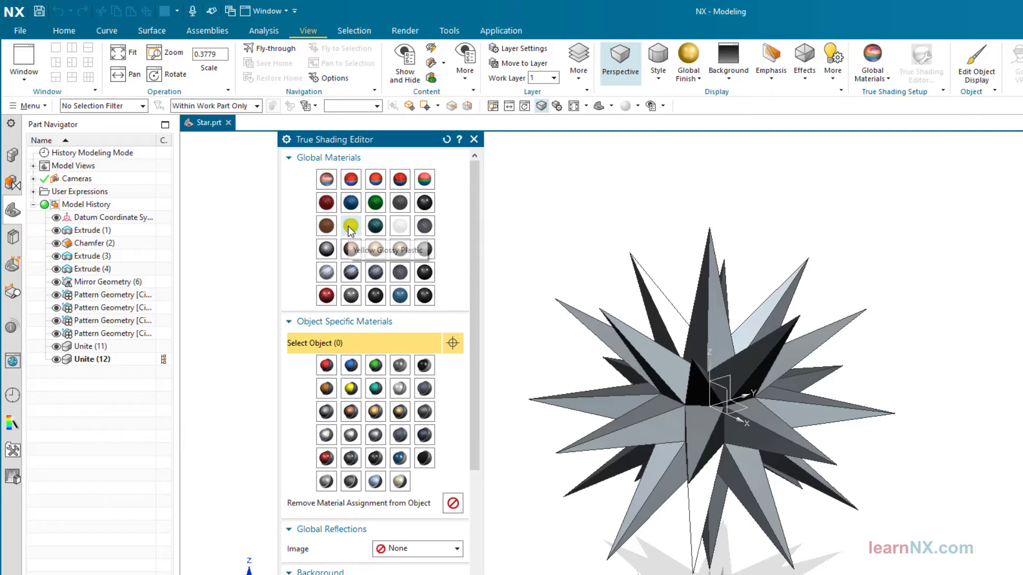
click(290, 159)
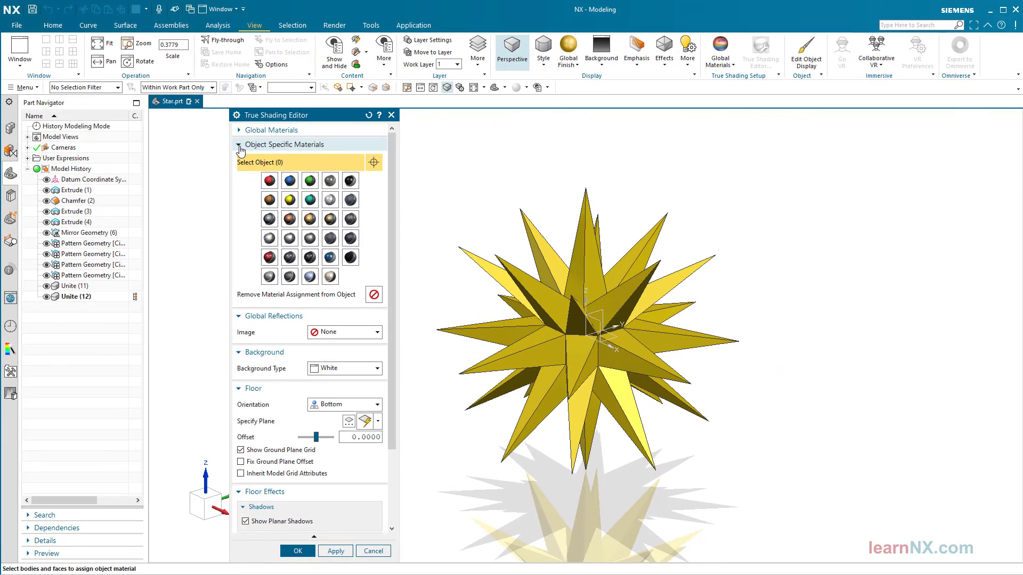
click(291, 176)
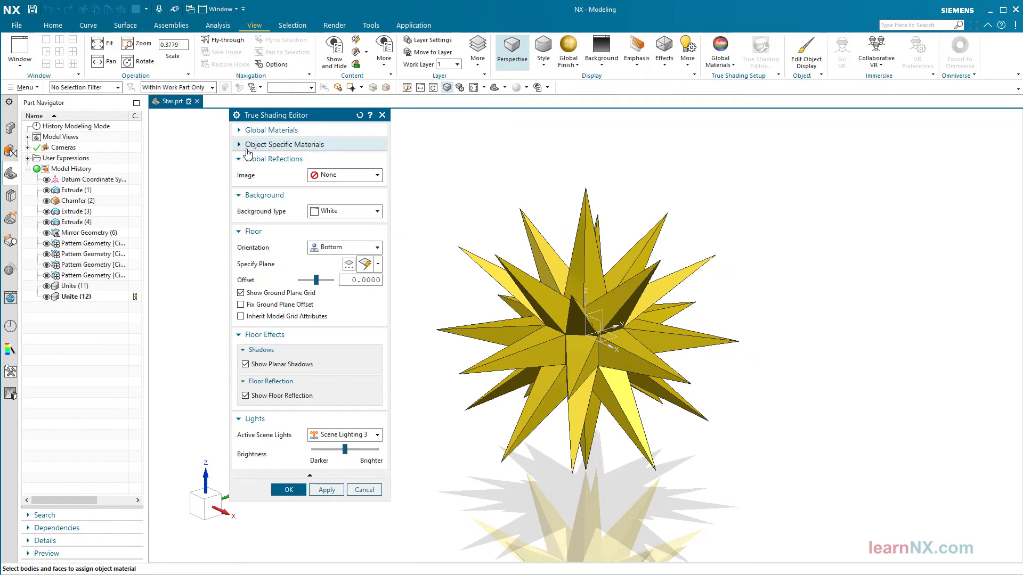
Step: Set the background to Graduated Dark and edit the floor offset value
click(377, 212)
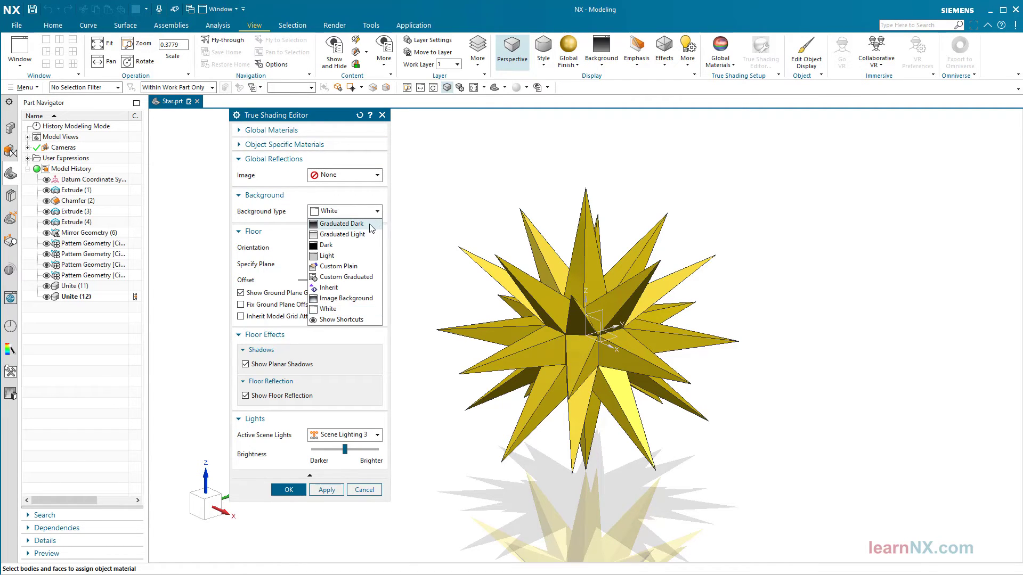
click(372, 228)
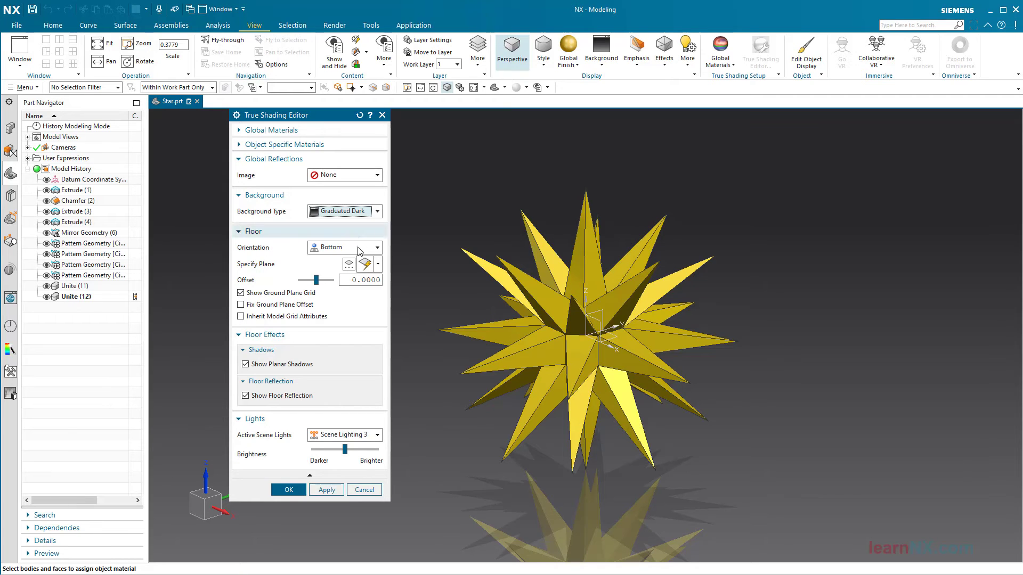
click(355, 279)
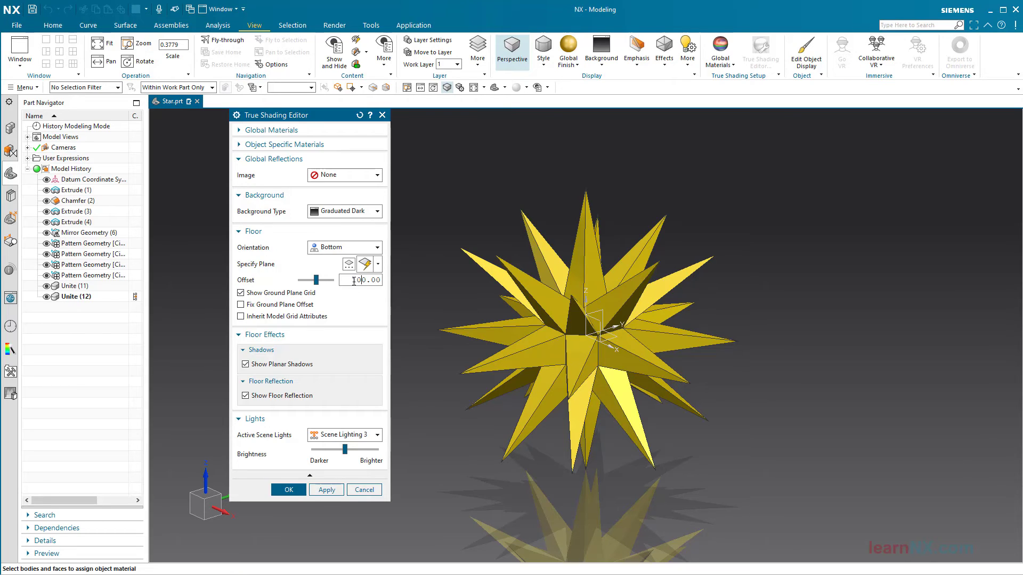
Step: Apply the shading settings and set the datum Z axis as an arbitrary rotation axis
click(291, 489)
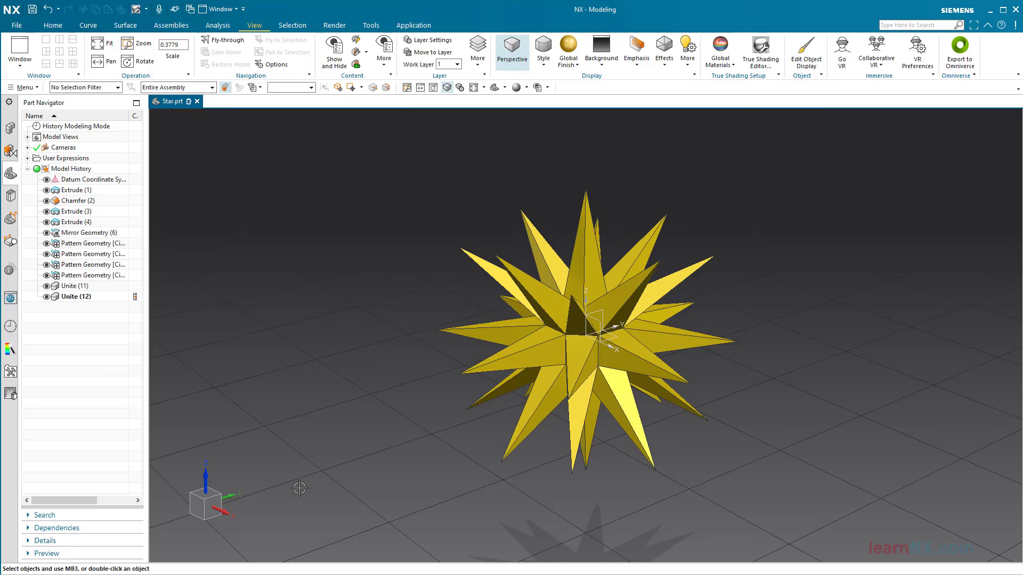
scroll(304, 481, up, 3)
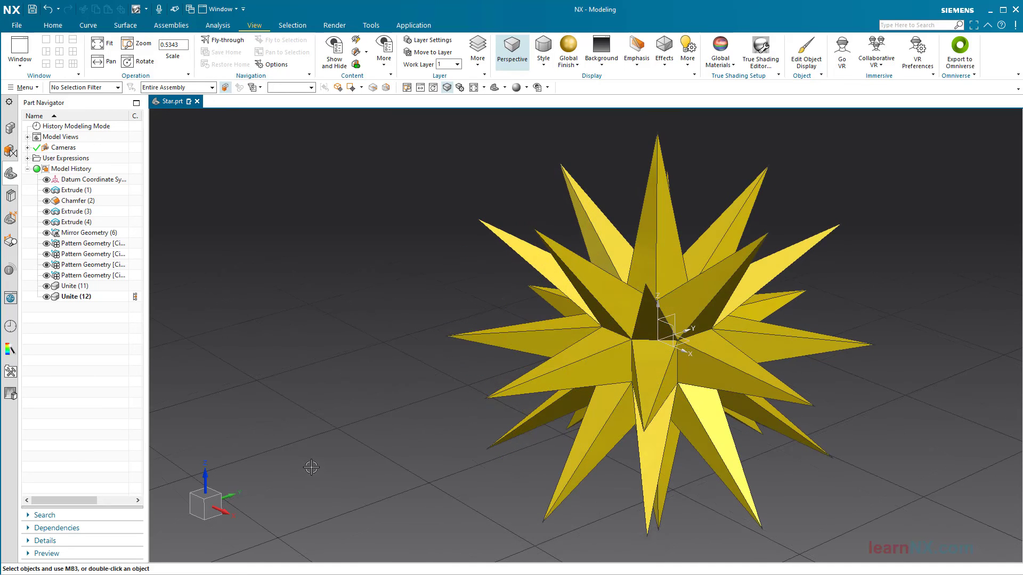
key(ctrl+r)
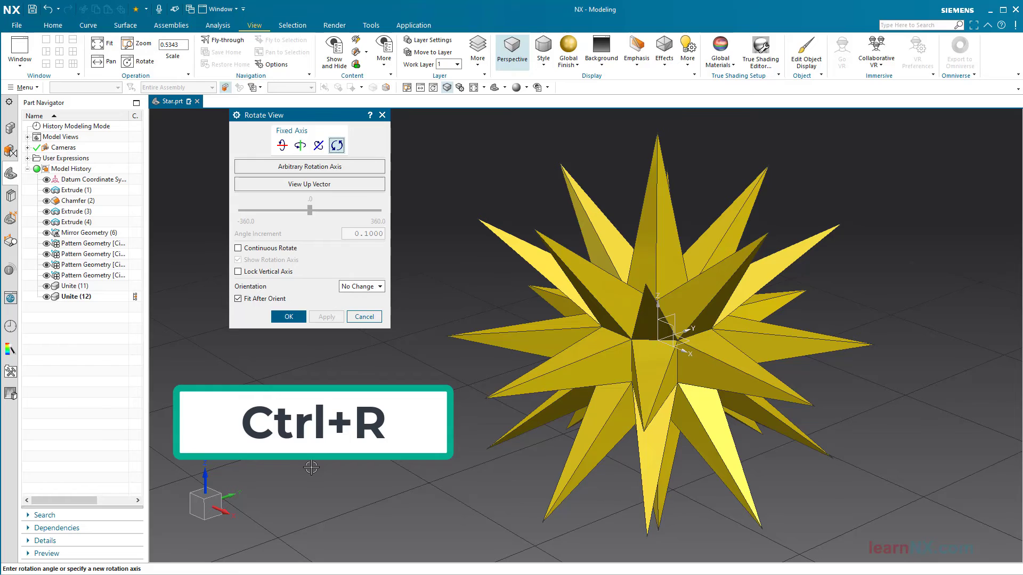
click(362, 165)
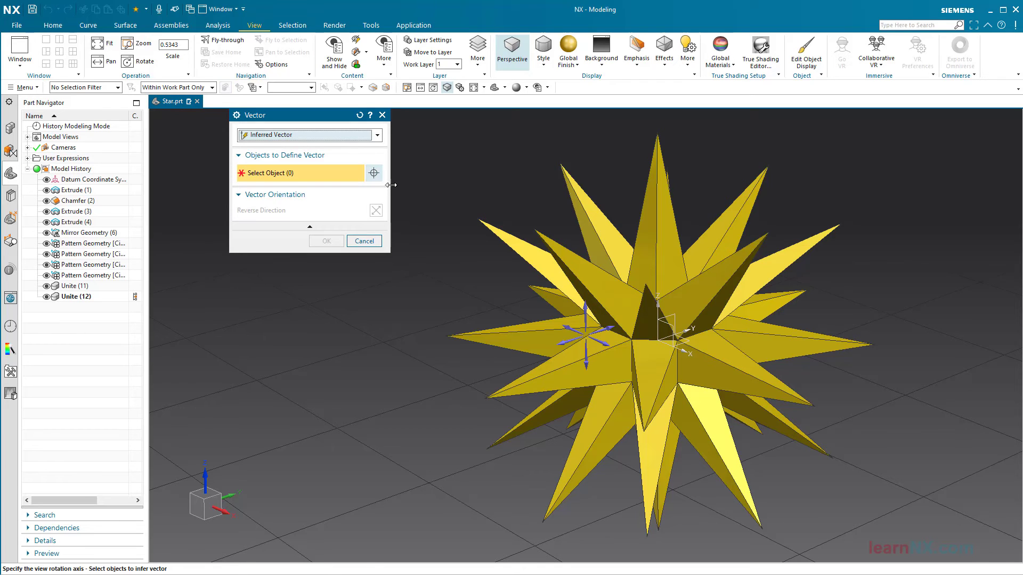
click(659, 308)
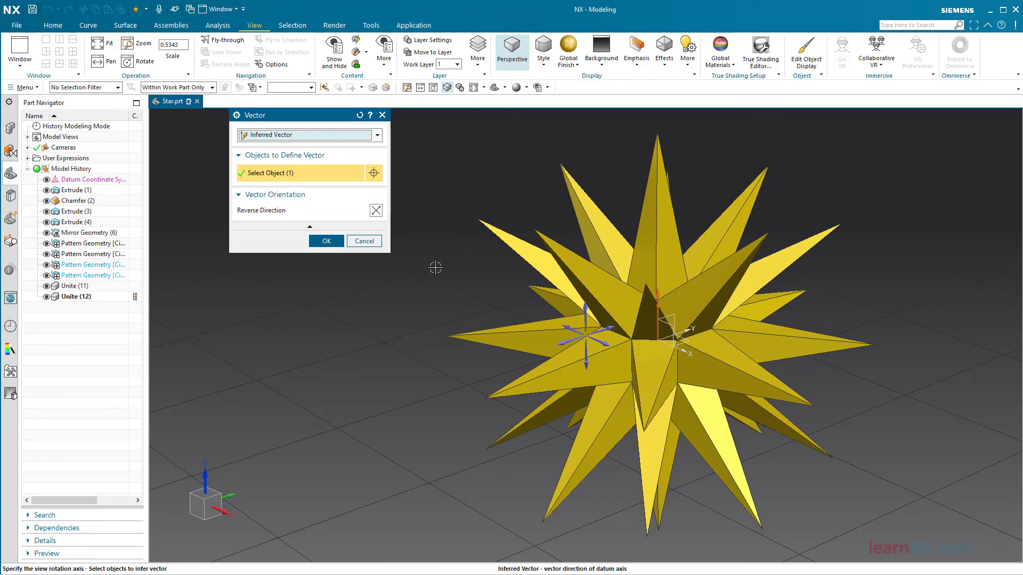
click(330, 241)
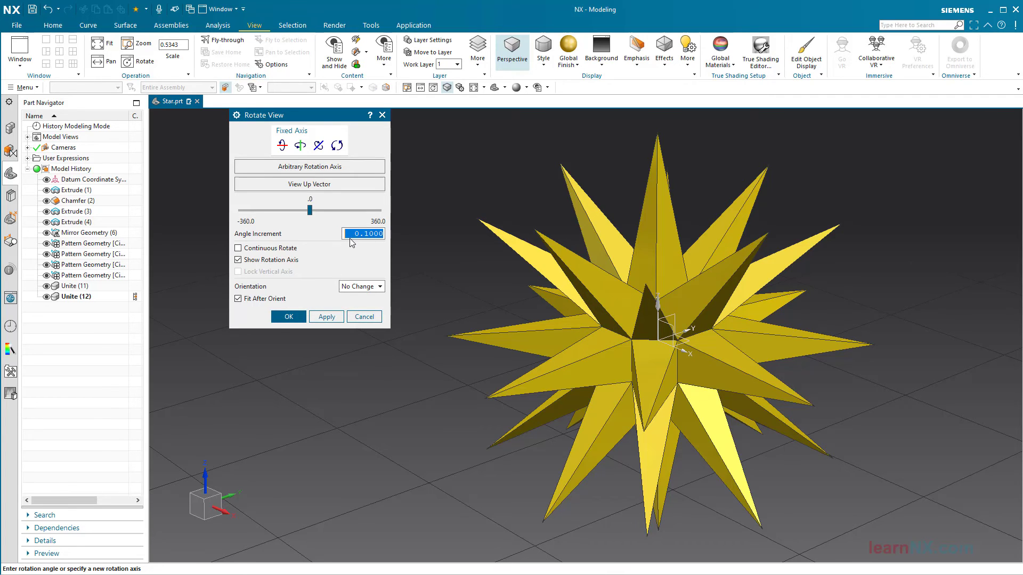
Step: Start the star rotating continuously with the rotation axis hidden
click(293, 249)
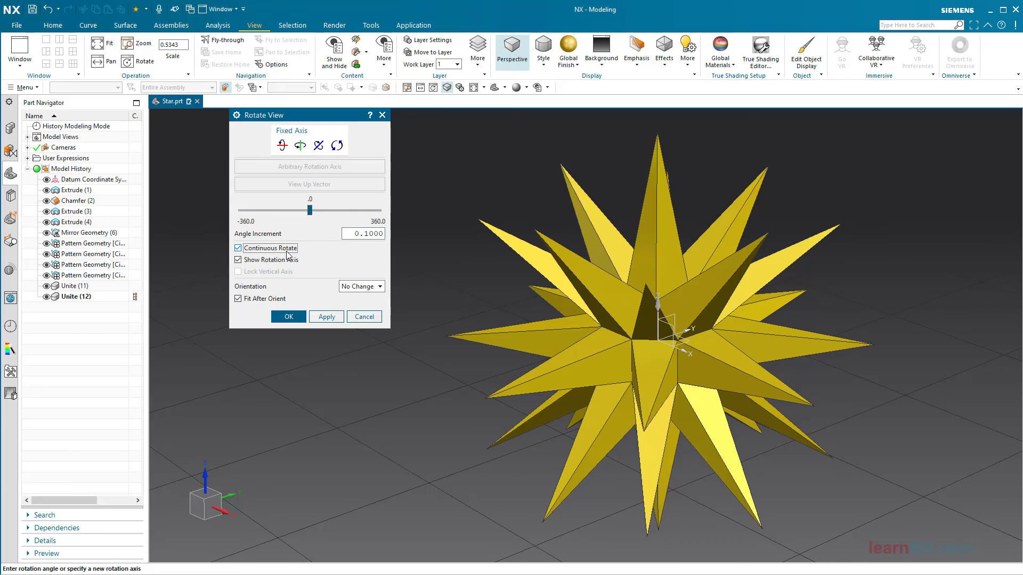
click(285, 261)
click(284, 318)
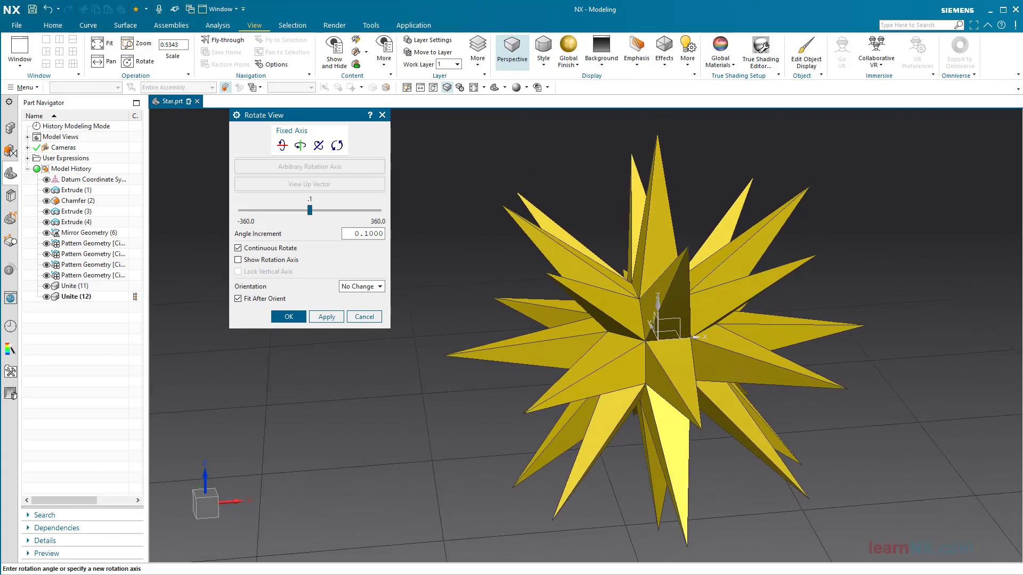
drag(110, 93, 202, 117)
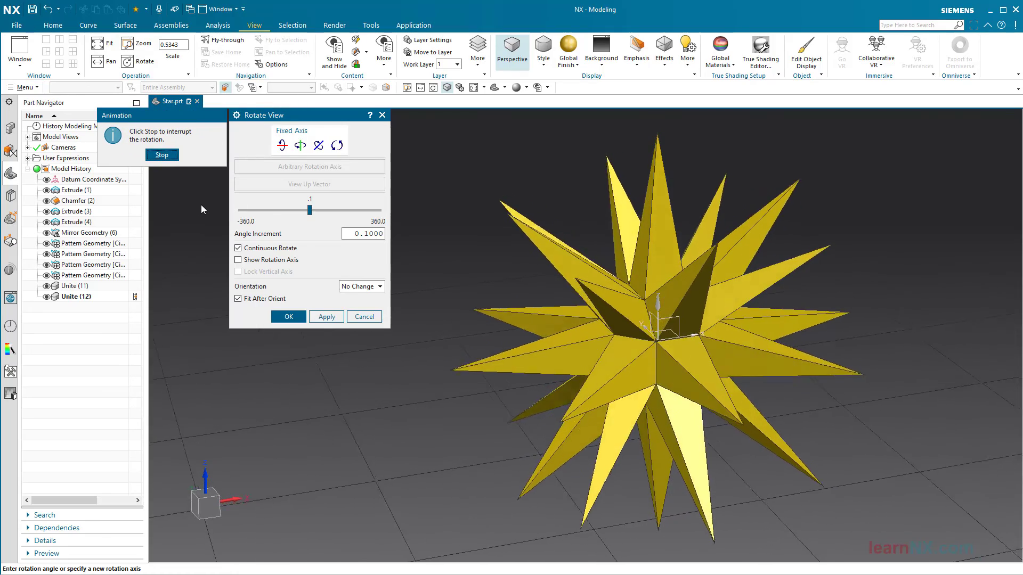